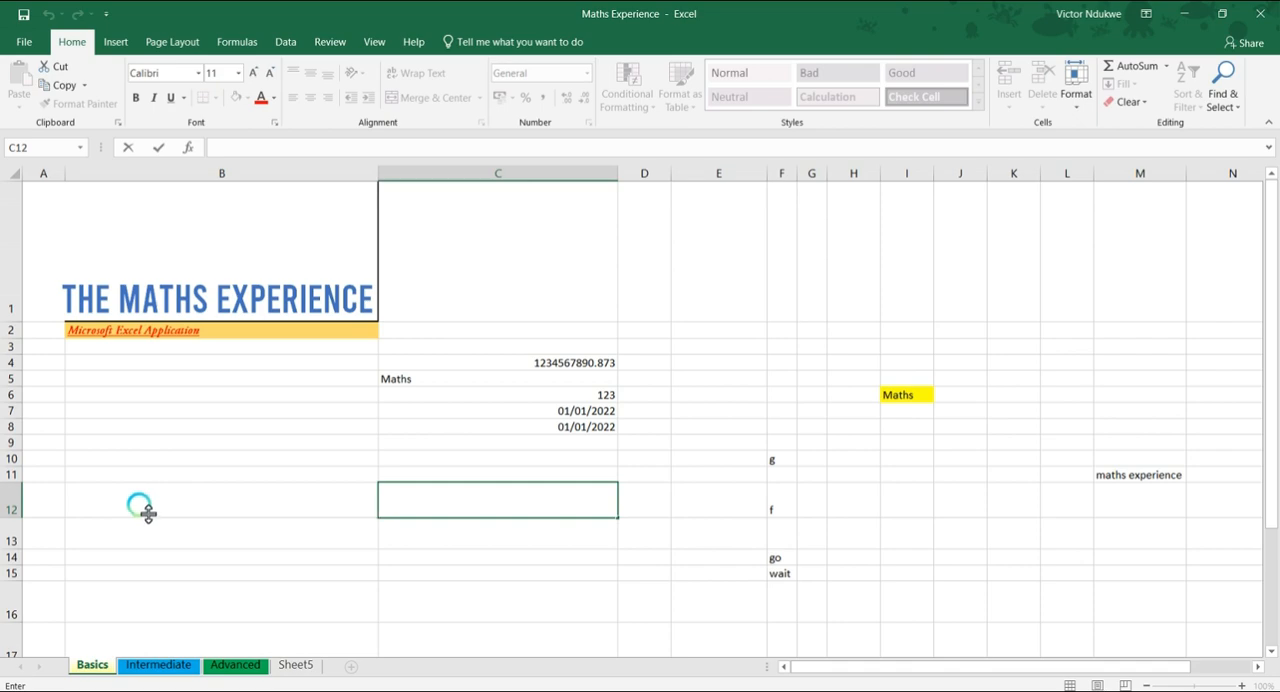
Switch to PowerPoint to review the Worksheet Basics slide on freezing panes, and return to the Excel workbook
{"action": "left_click", "coordinate": [691, 691]}
{"action": "scroll", "coordinate": [450, 481], "scroll_direction": "down", "scroll_amount": 1}
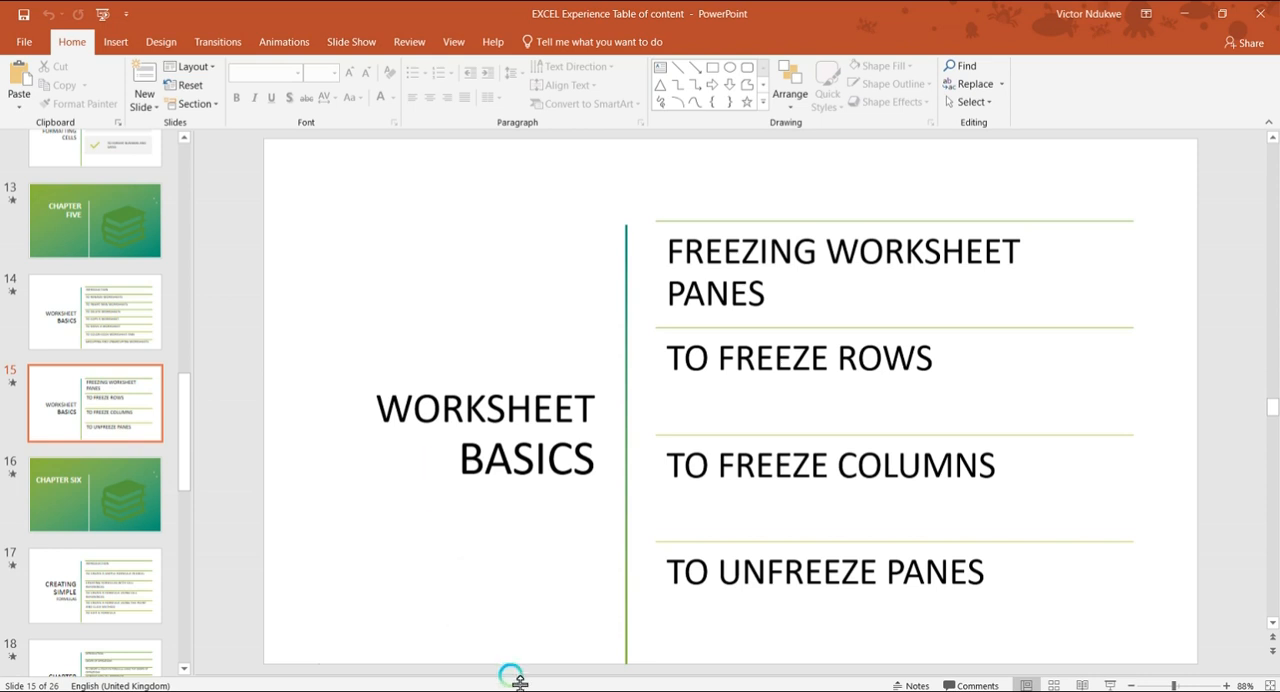
{"action": "left_click", "coordinate": [520, 652]}
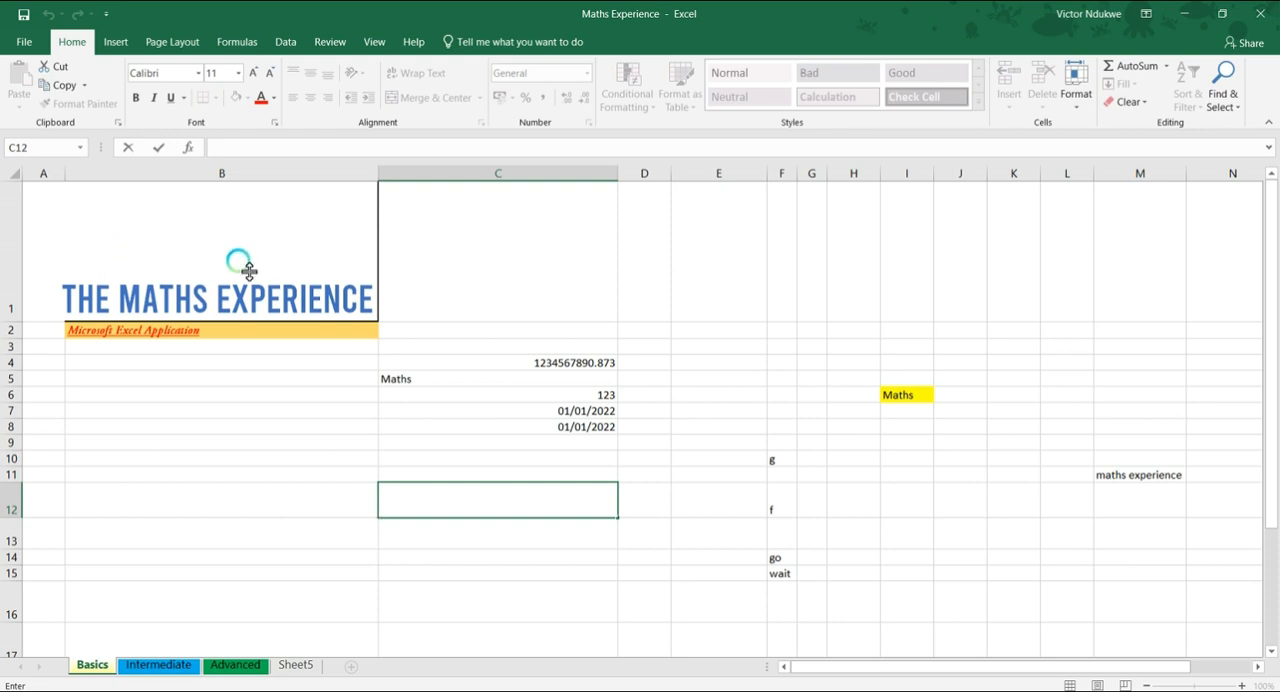
{"action": "left_click", "coordinate": [238, 297]}
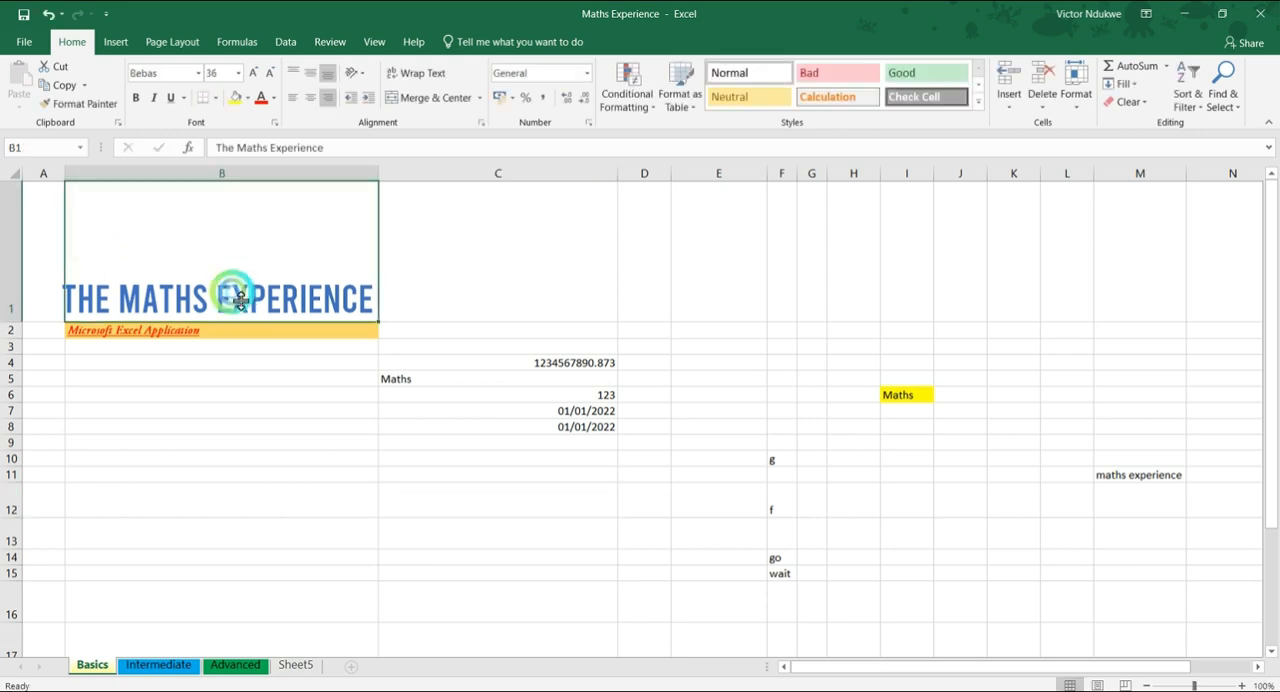
{"action": "left_click", "coordinate": [9, 258]}
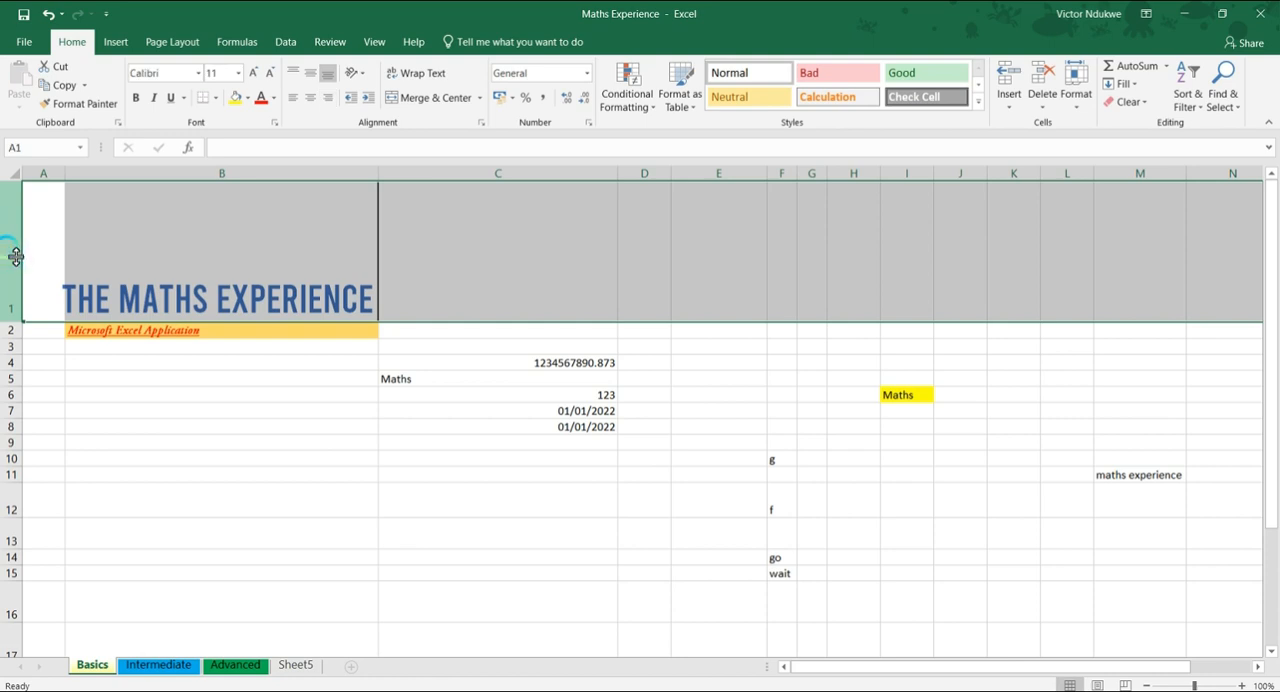
{"action": "right_click", "coordinate": [10, 252]}
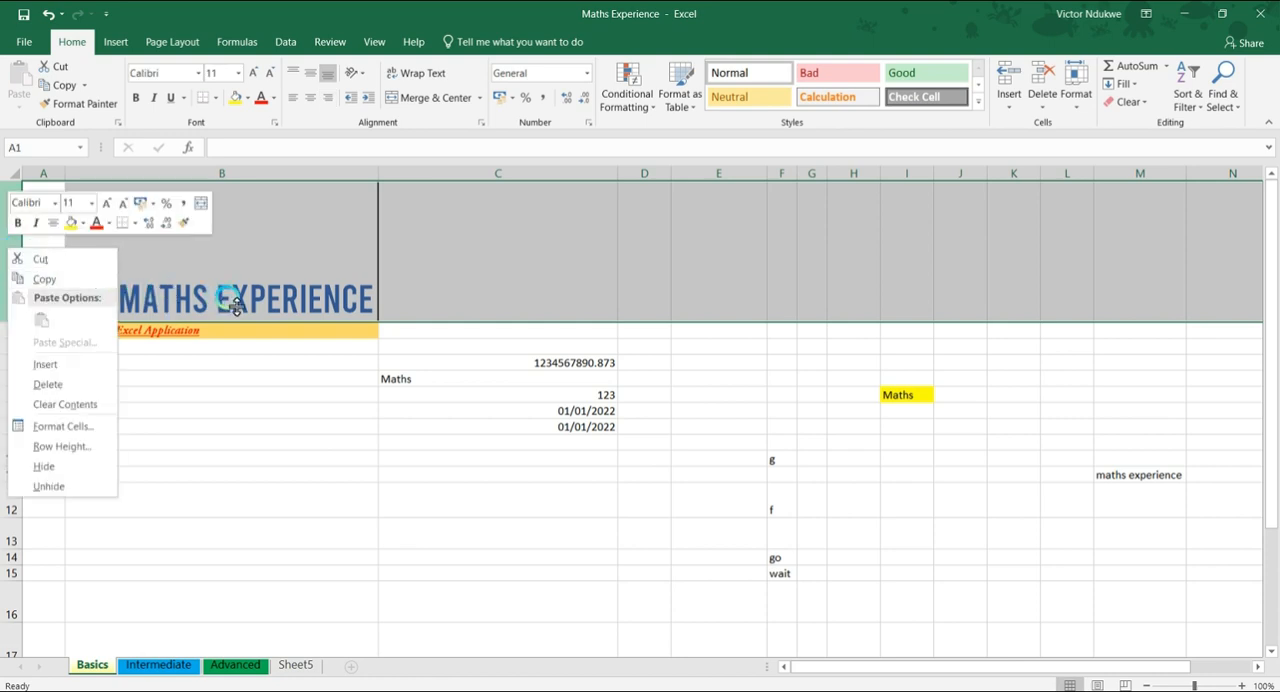
{"action": "key", "text": "Escape"}
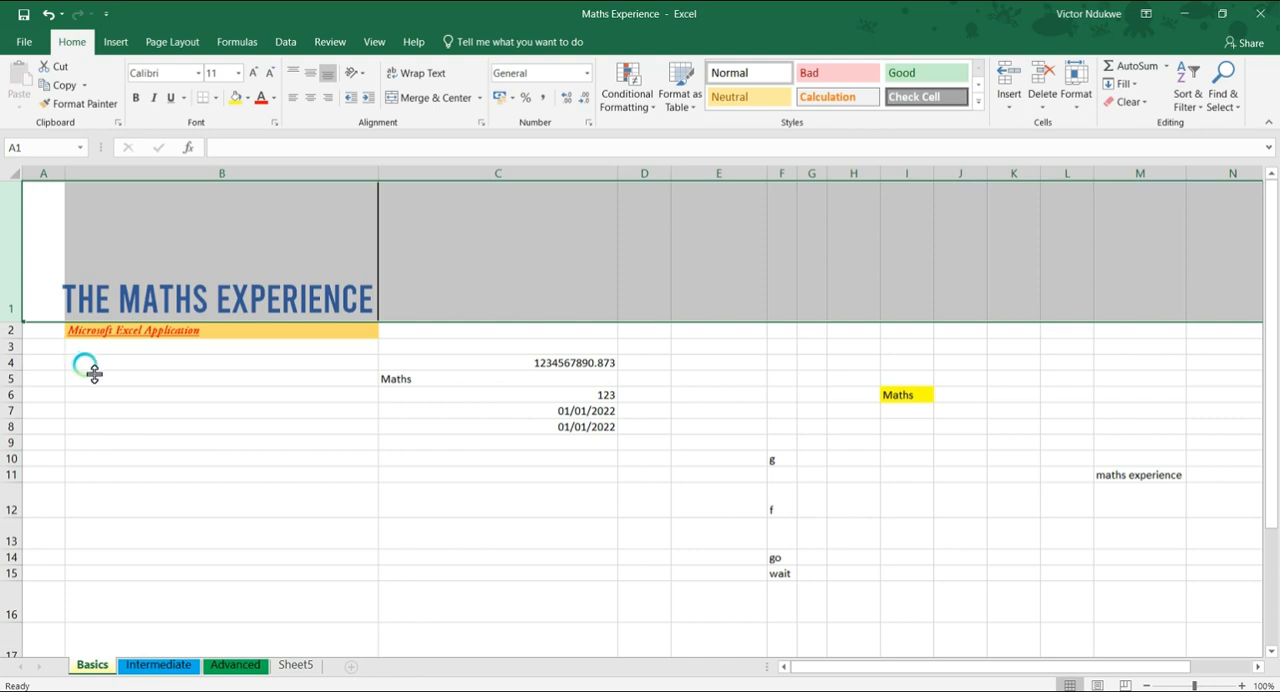
Examine whether the title row stays in view while moving through the lower rows of the Basics sheet and back
{"action": "scroll", "coordinate": [102, 374], "scroll_direction": "down", "scroll_amount": 4}
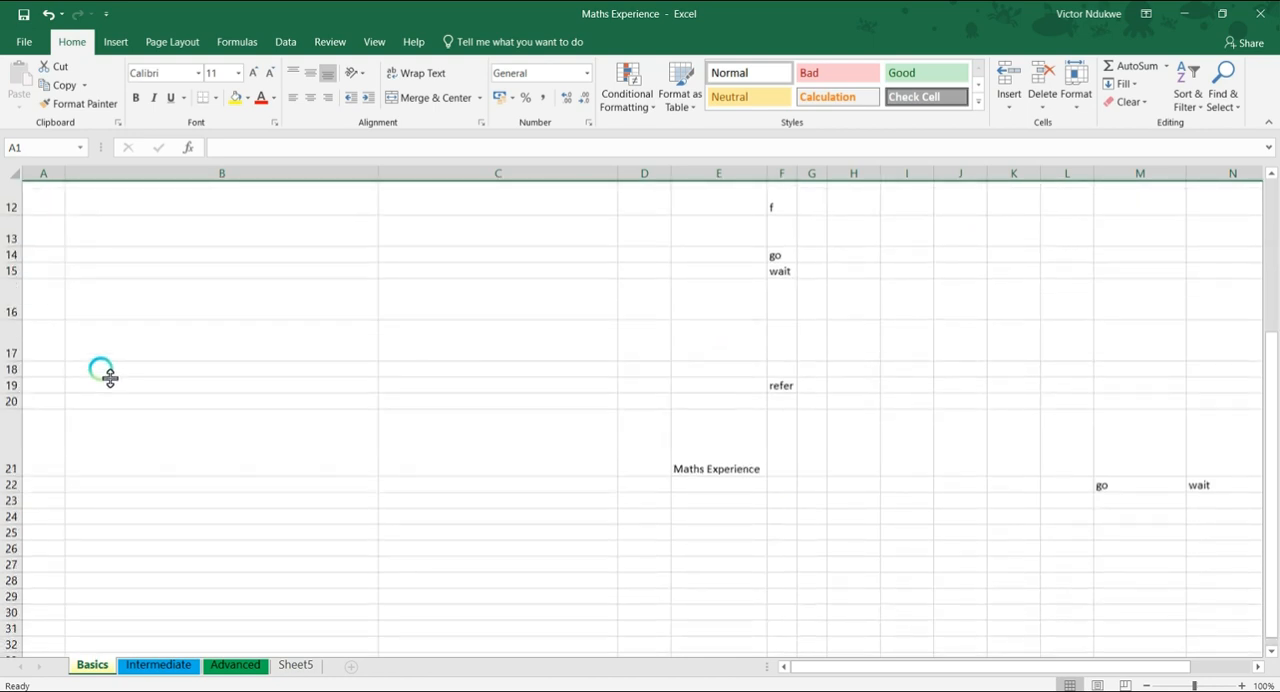
{"action": "scroll", "coordinate": [100, 360], "scroll_direction": "down", "scroll_amount": 6}
{"action": "scroll", "coordinate": [80, 320], "scroll_direction": "up", "scroll_amount": 3}
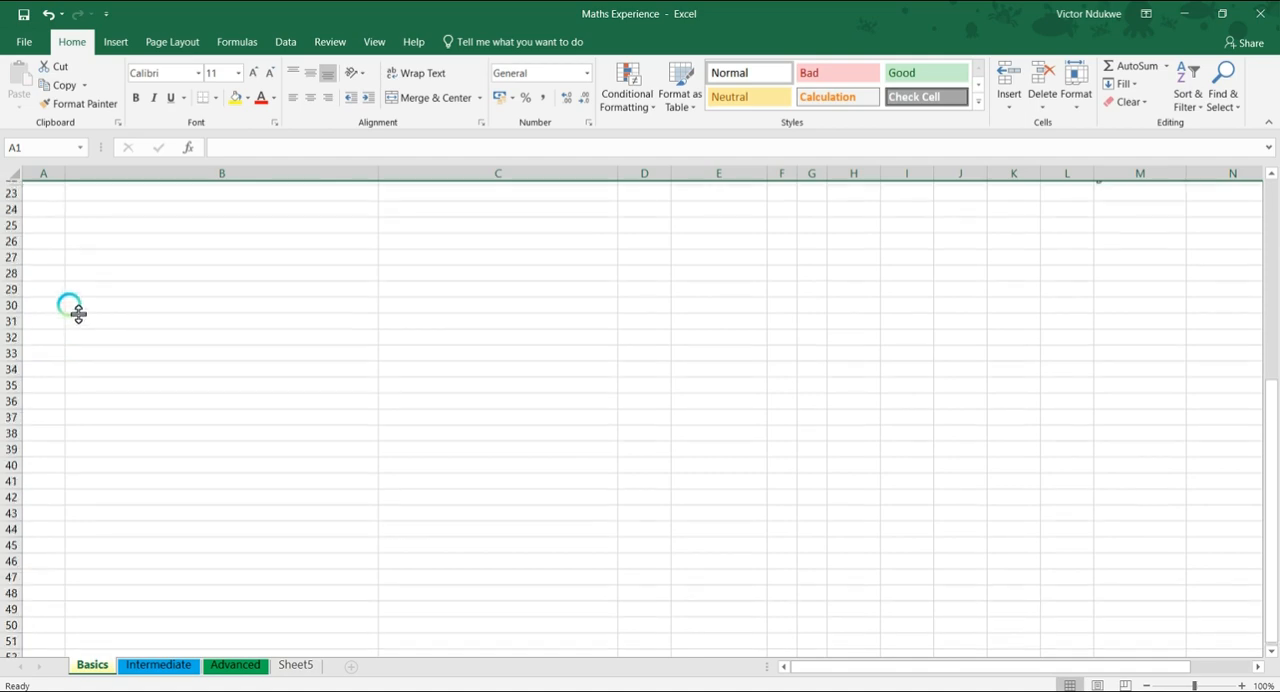
{"action": "scroll", "coordinate": [78, 314], "scroll_direction": "up", "scroll_amount": 7}
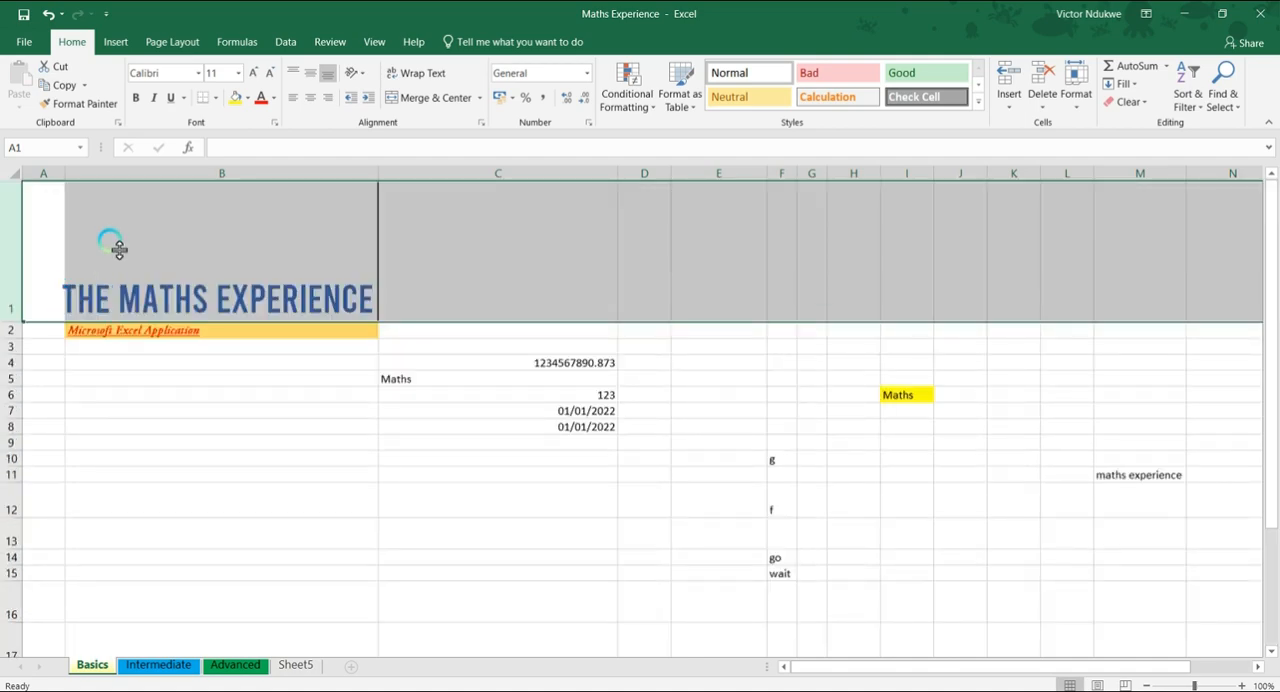
{"action": "scroll", "coordinate": [114, 245], "scroll_direction": "down", "scroll_amount": 6}
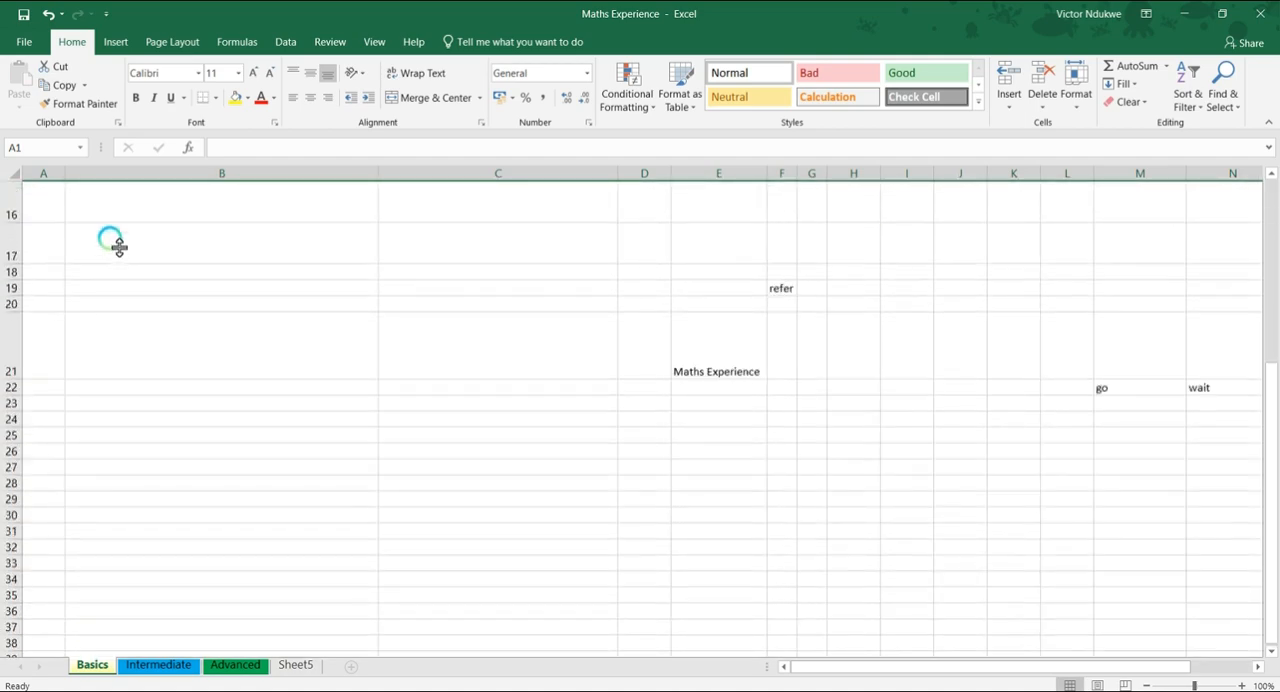
{"action": "scroll", "coordinate": [114, 252], "scroll_direction": "down", "scroll_amount": 6}
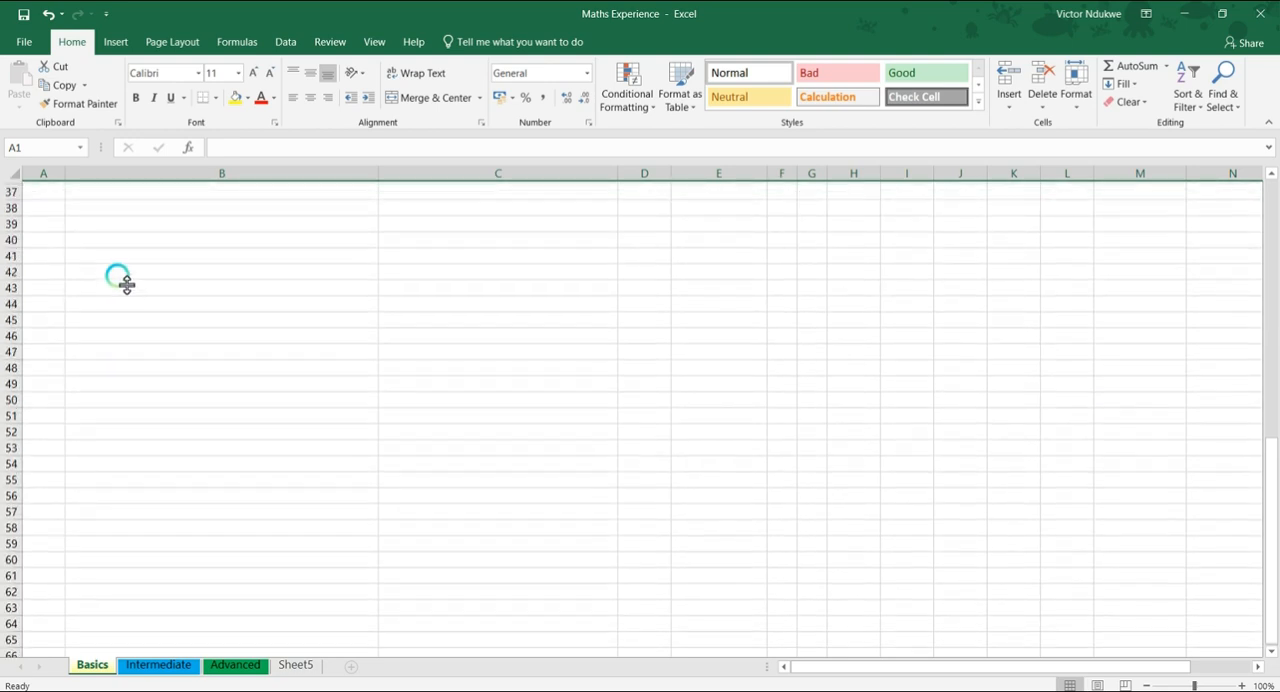
{"action": "scroll", "coordinate": [8, 620], "scroll_direction": "down", "scroll_amount": 4}
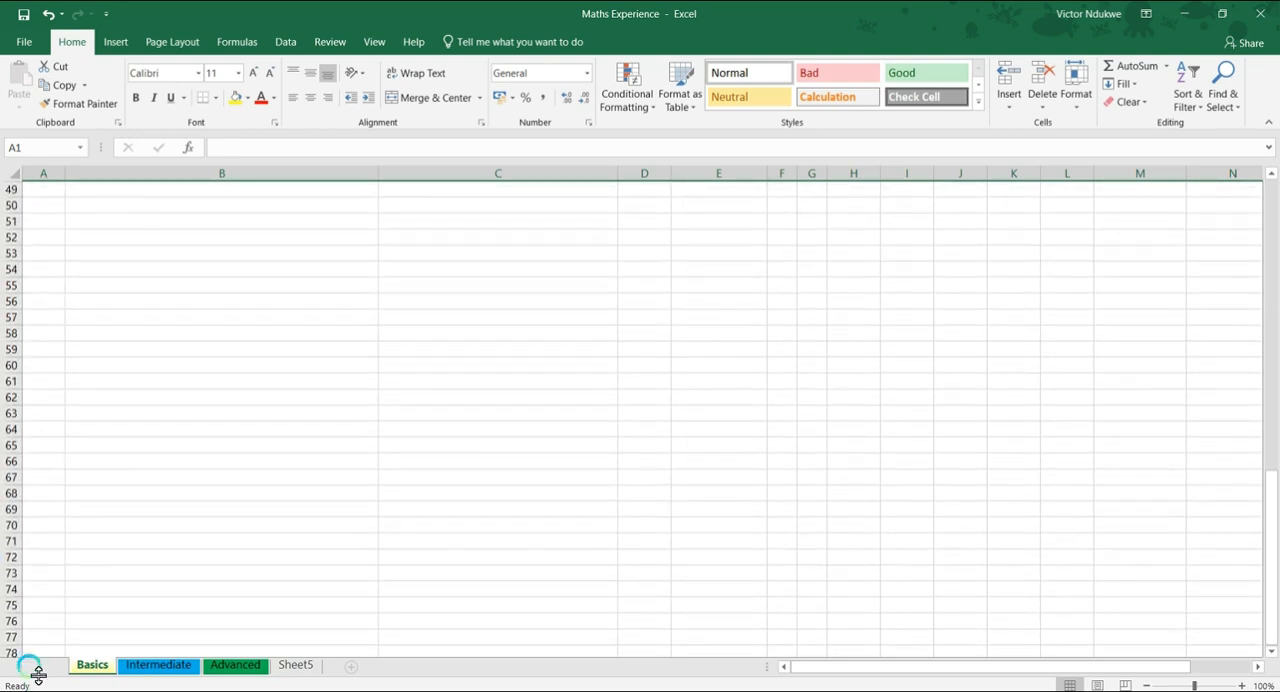
{"action": "scroll", "coordinate": [14, 664], "scroll_direction": "down", "scroll_amount": 1}
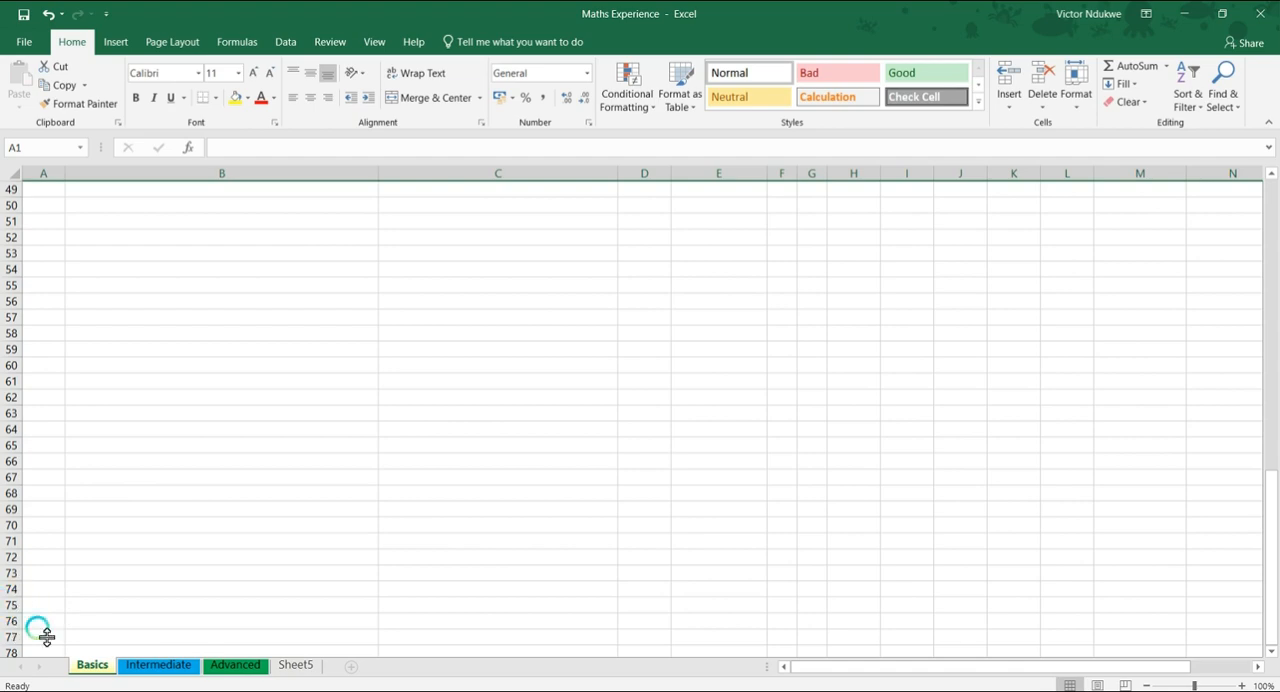
{"action": "scroll", "coordinate": [137, 404], "scroll_direction": "up", "scroll_amount": 11}
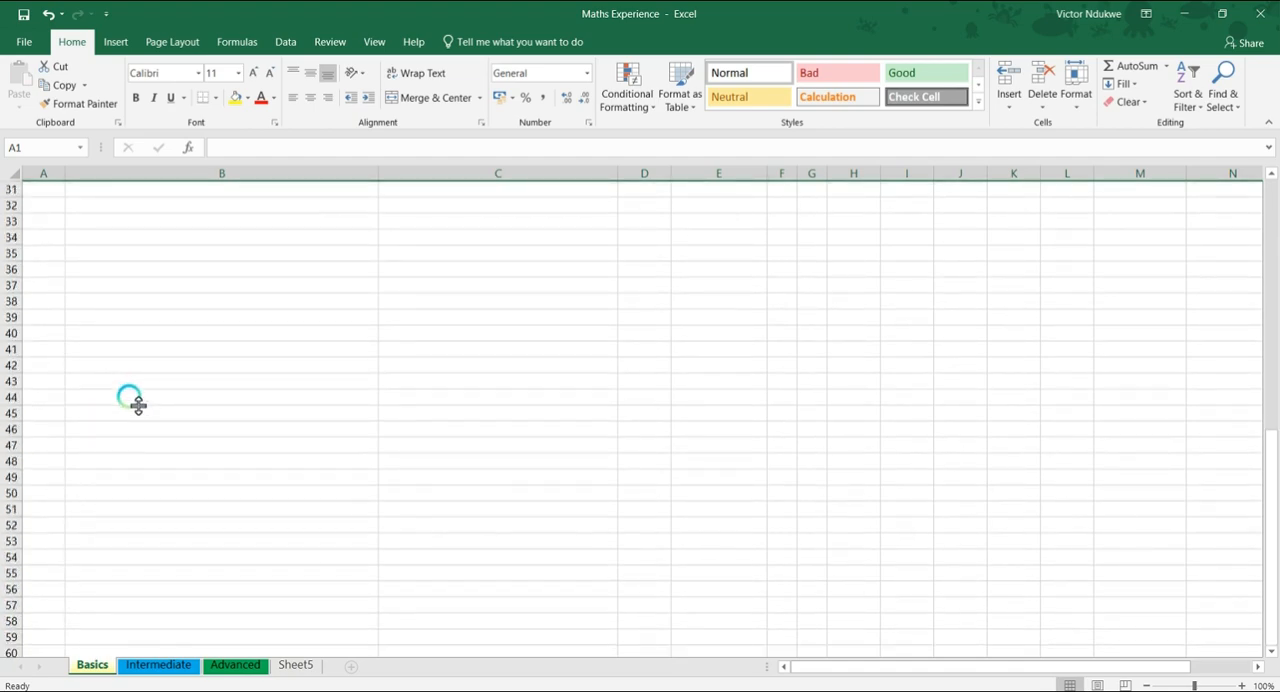
{"action": "scroll", "coordinate": [137, 404], "scroll_direction": "up", "scroll_amount": 6}
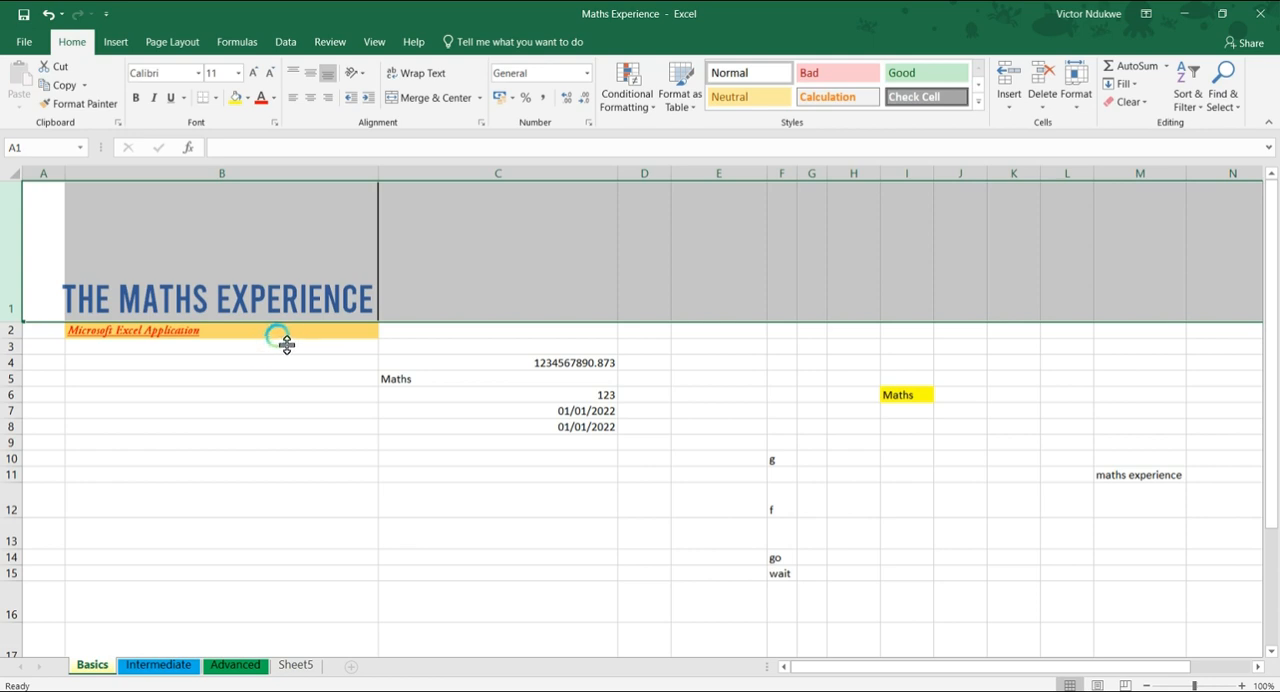
Reduce the height of row 1 so it fits closely around the title text
{"action": "left_click", "coordinate": [178, 262]}
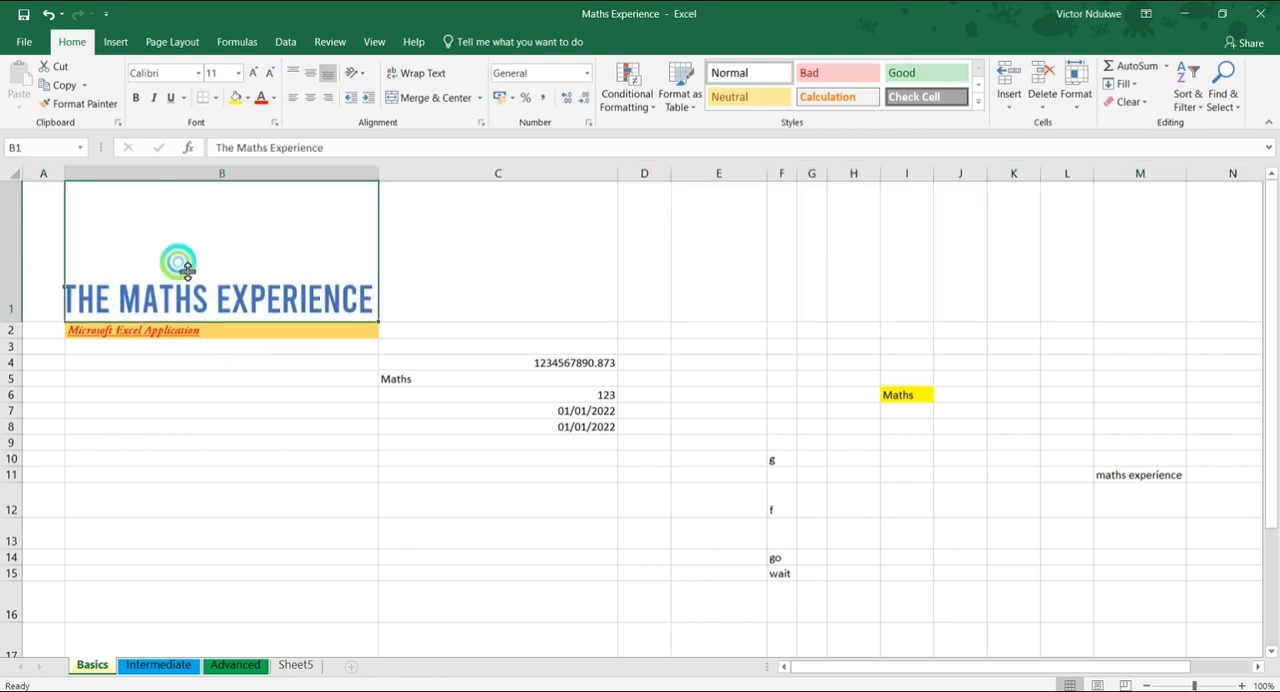
{"action": "left_click_drag", "start_coordinate": [21, 328], "coordinate": [15, 230]}
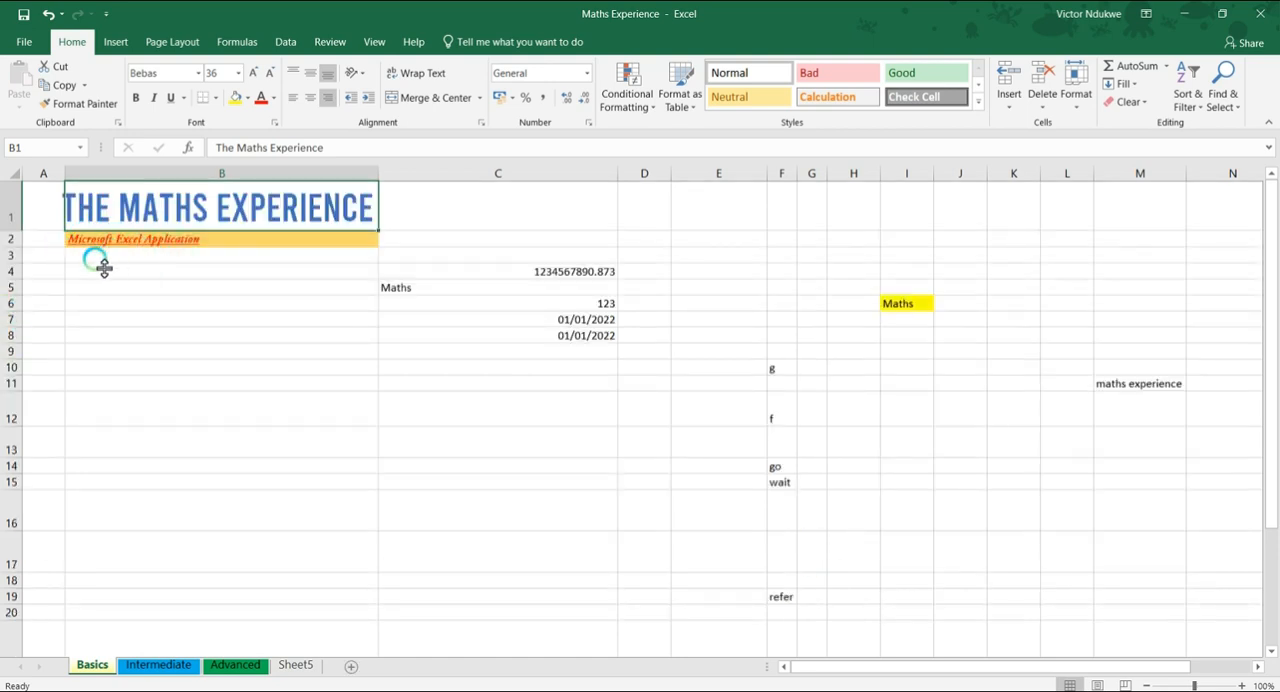
Enter the column headings SN, NAME, ADDRESS and CONTACT in cells A3 to D3
{"action": "left_click", "coordinate": [58, 257]}
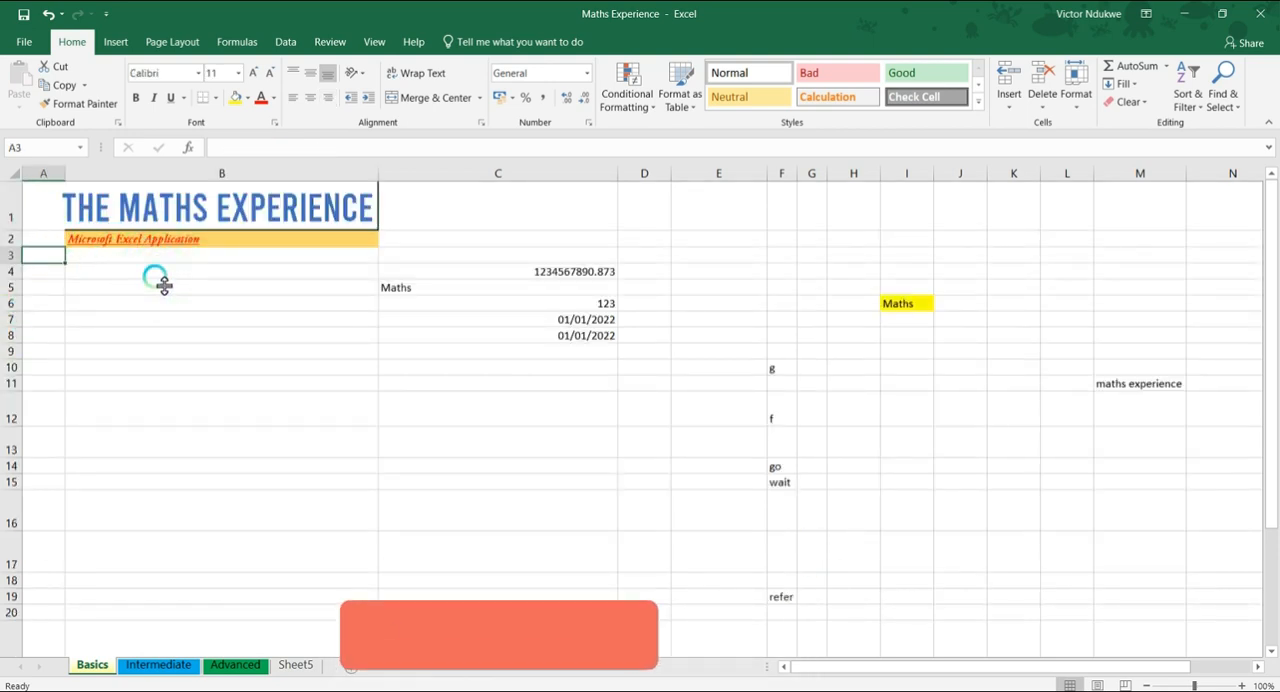
{"action": "type", "text": "SN"}
{"action": "key", "text": "Tab"}
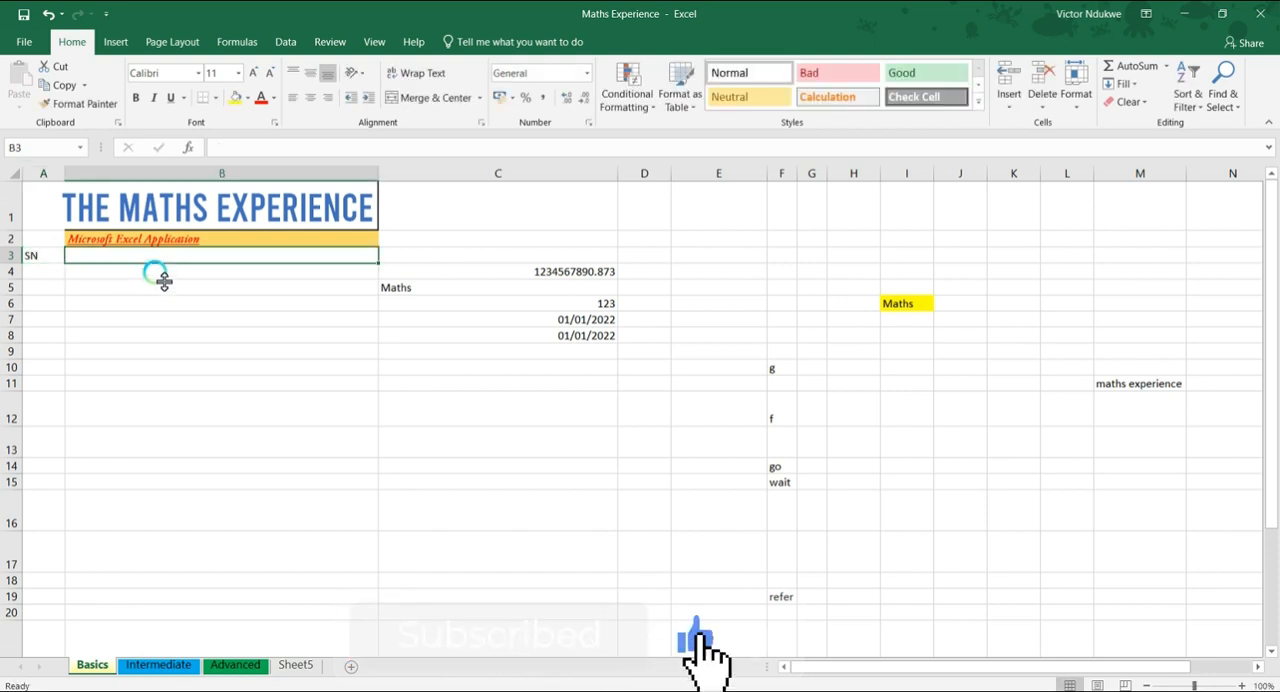
{"action": "type", "text": "NAME"}
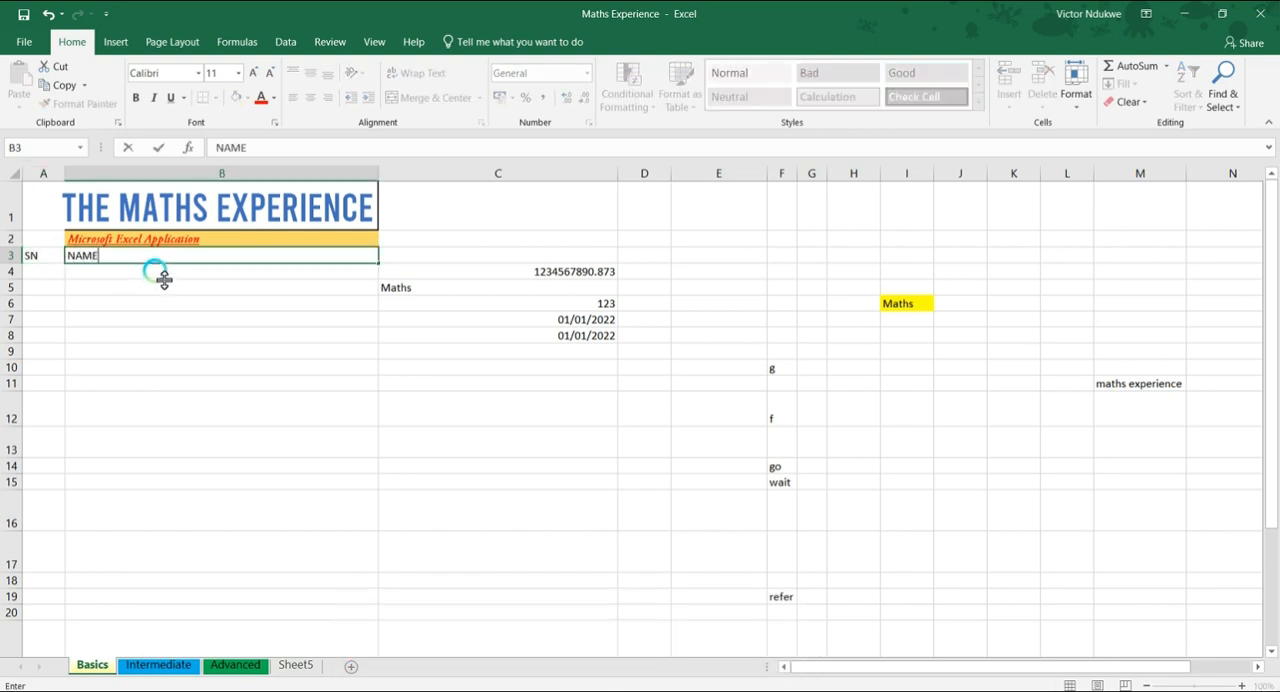
{"action": "key", "text": "Tab"}
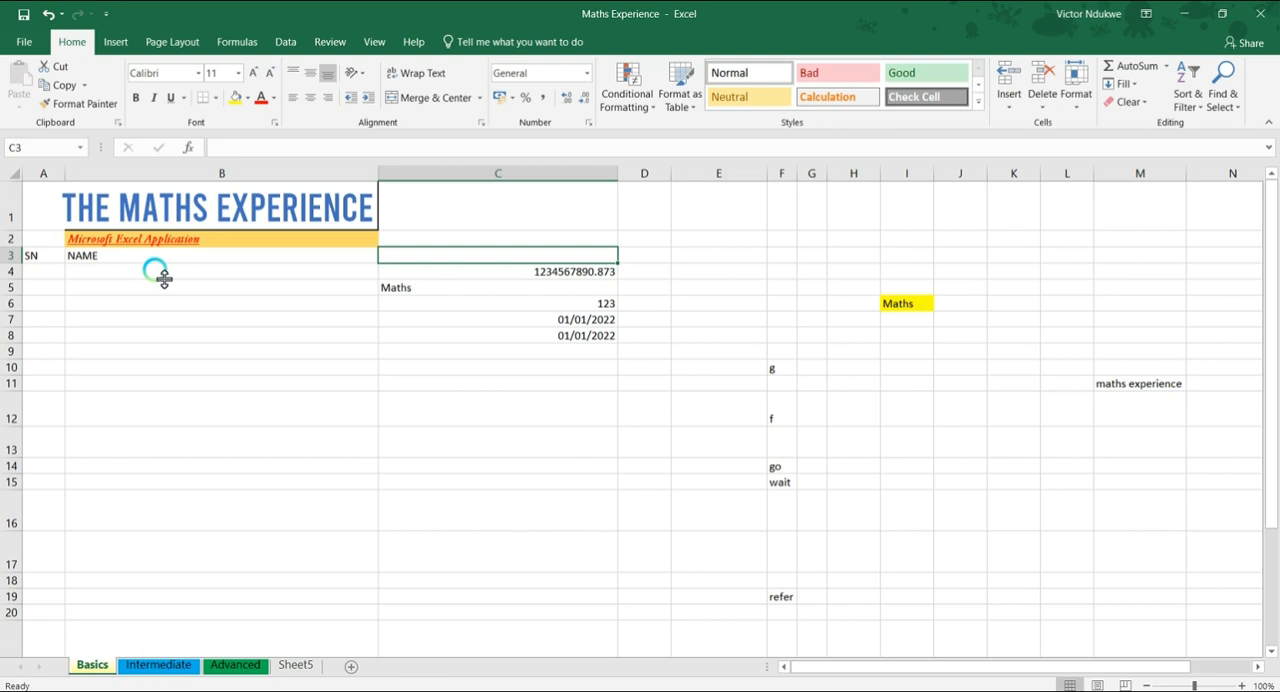
{"action": "type", "text": "ADDRESS"}
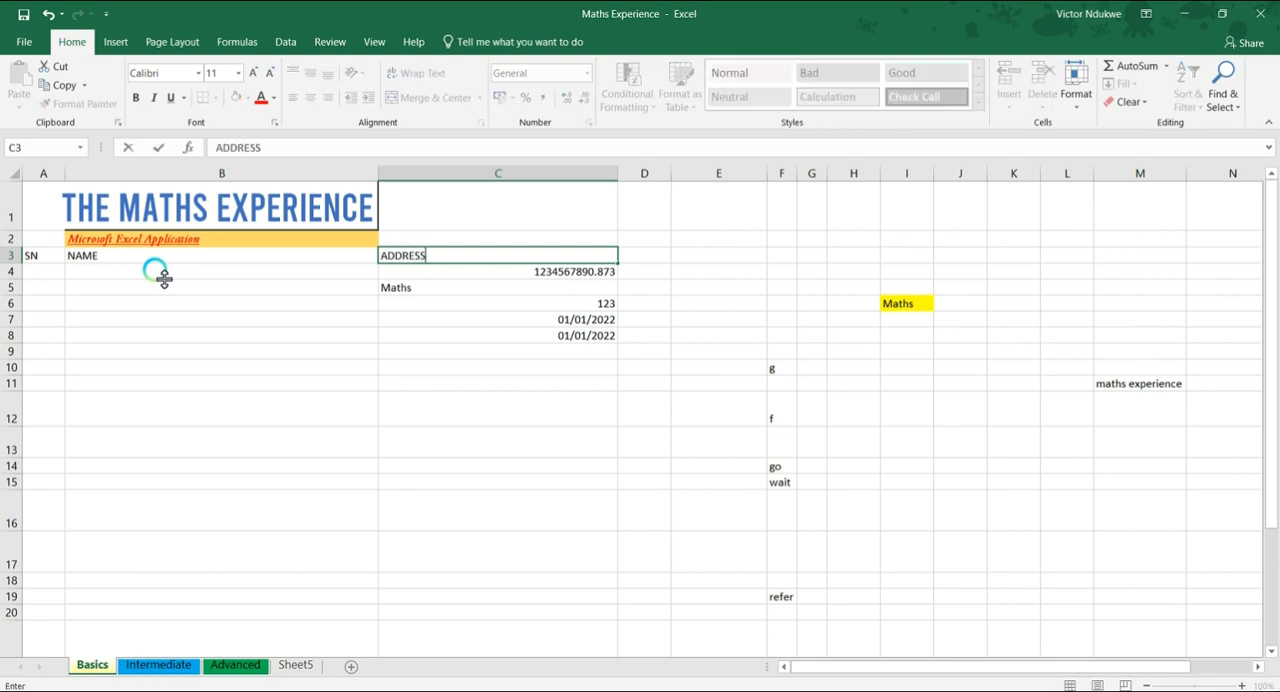
{"action": "key", "text": "Tab"}
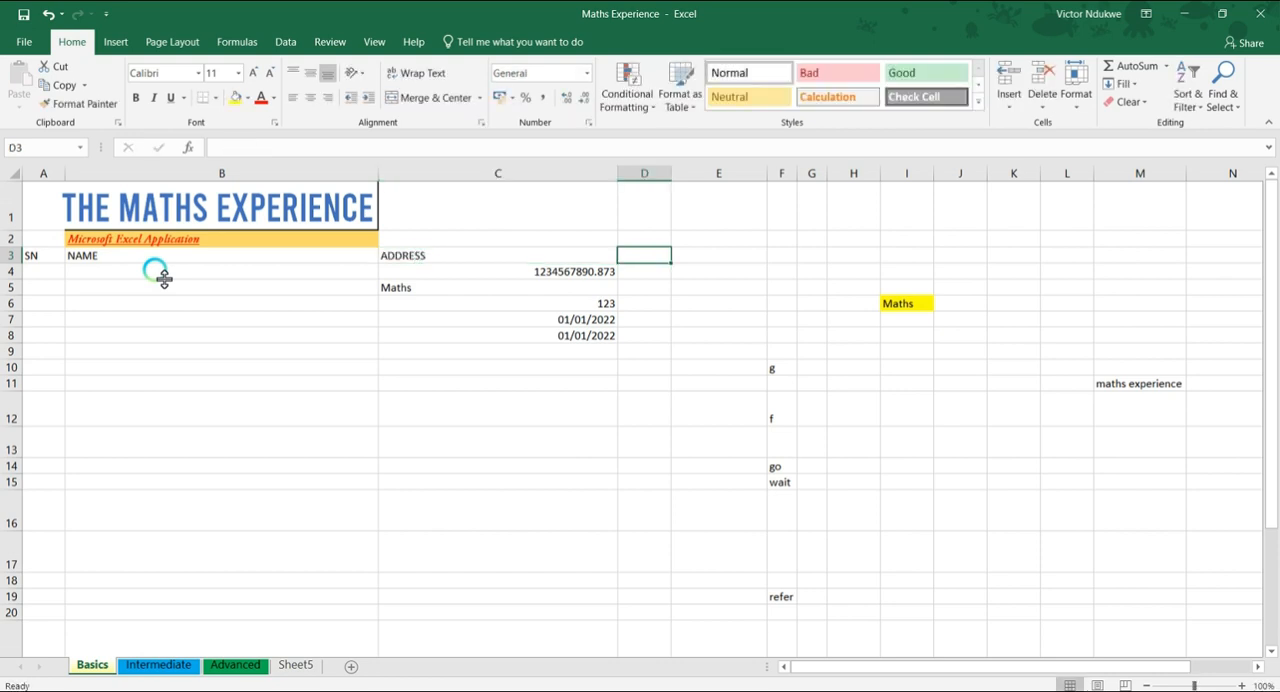
{"action": "type", "text": "P"}
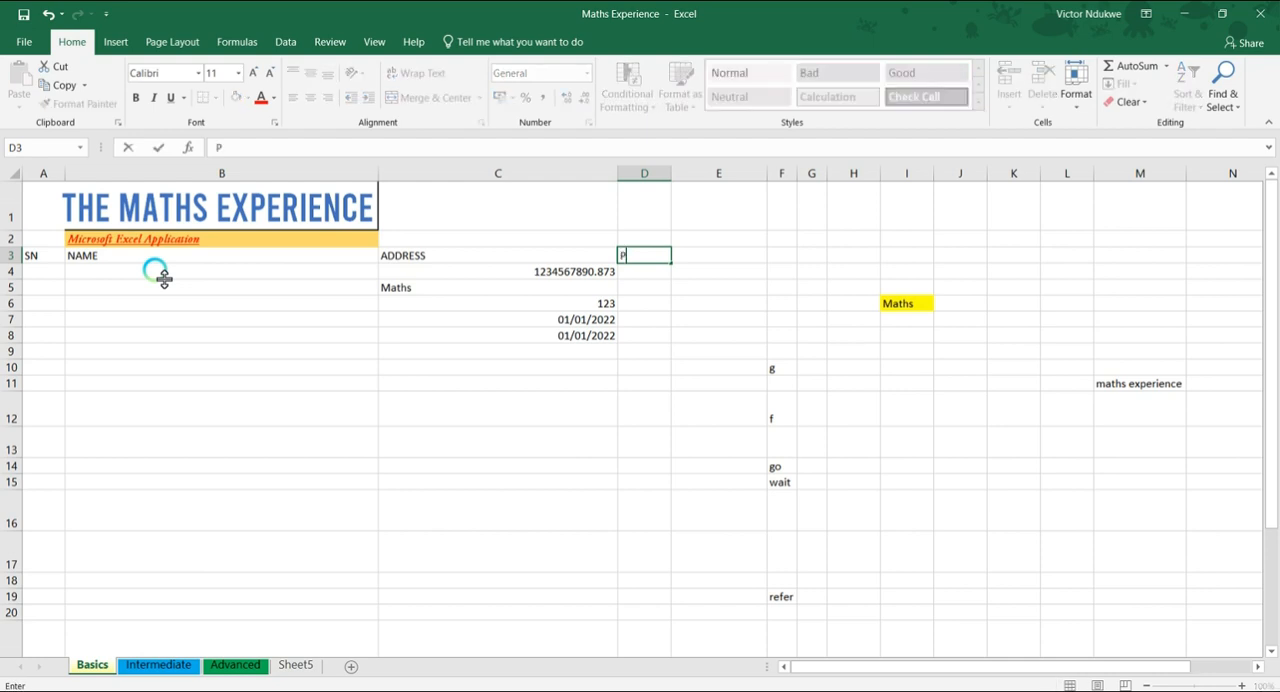
{"action": "key", "text": "BackSpace"}
{"action": "type", "text": "CONTACT"}
{"action": "key", "text": "Return"}
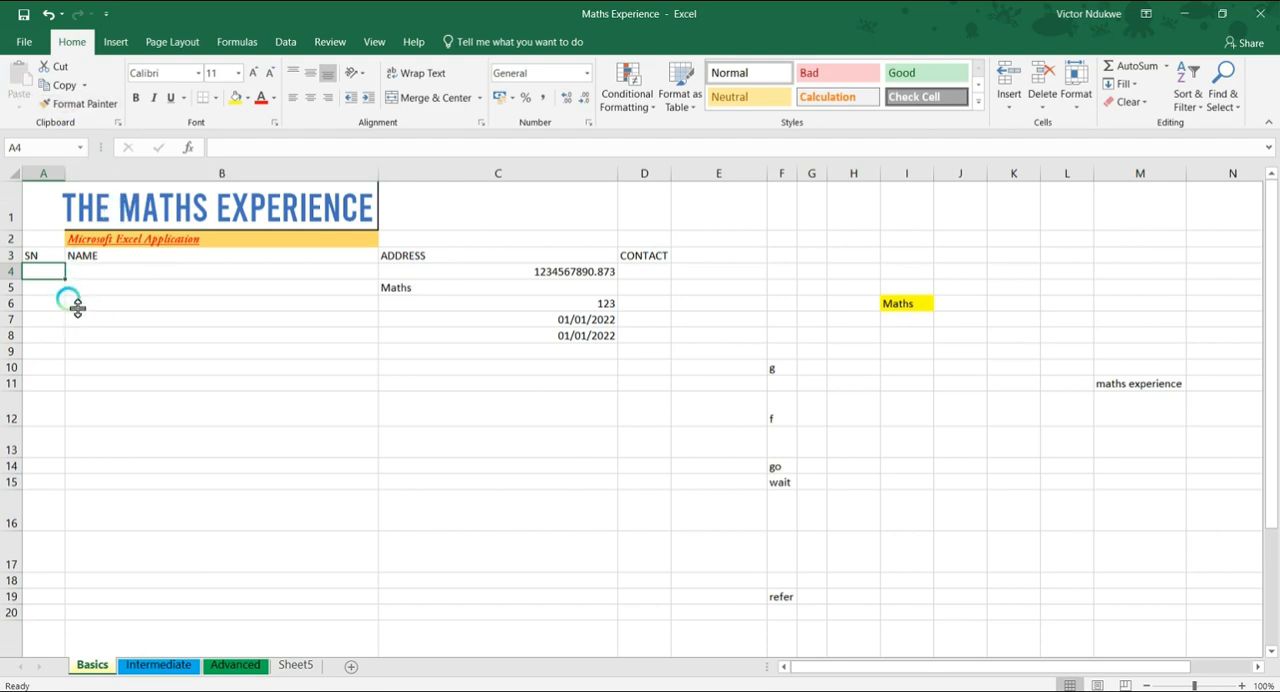
Enter 1 in cell A4 and autofill it down to A21 as a series numbered 1 to 18
{"action": "type", "text": "1"}
{"action": "key", "text": "Return"}
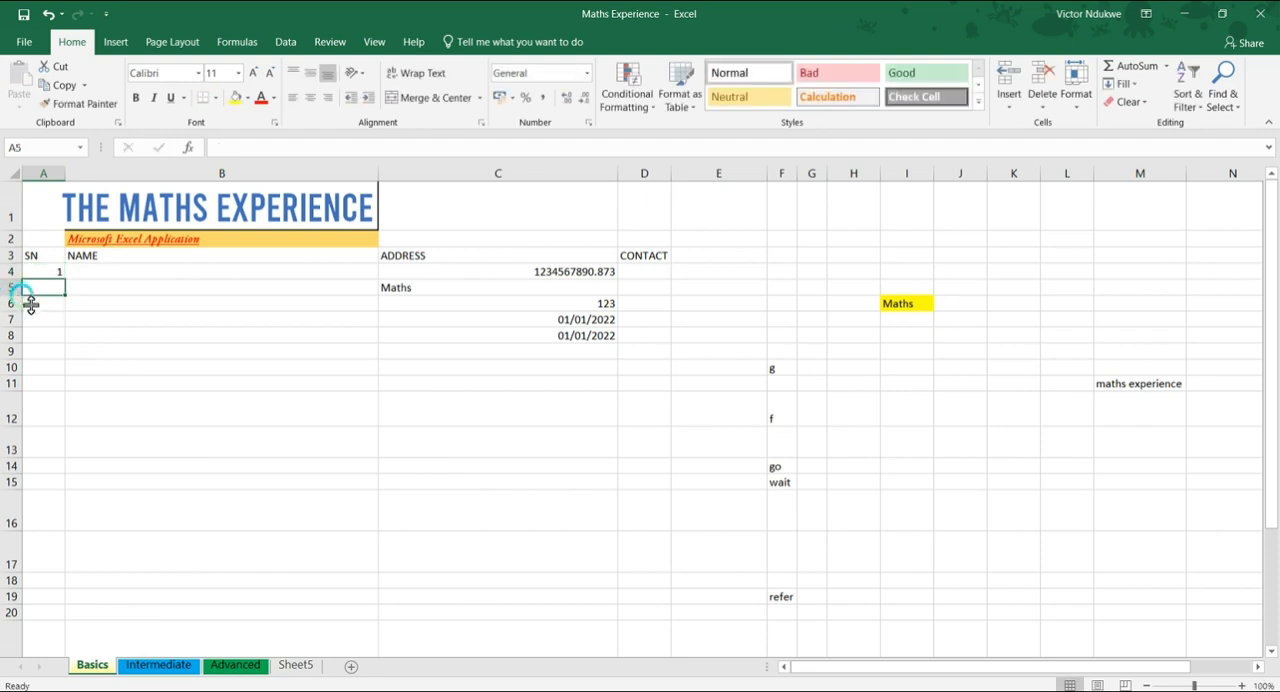
{"action": "left_click", "coordinate": [44, 273]}
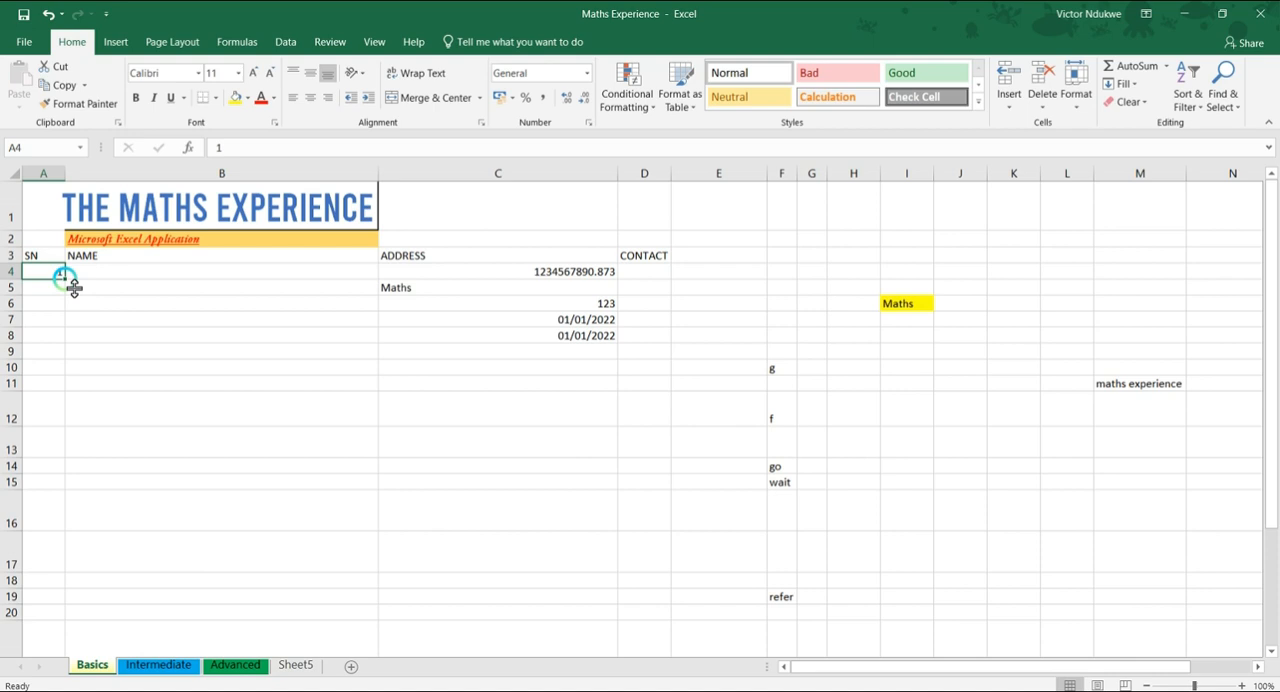
{"action": "left_click_drag", "start_coordinate": [74, 288], "coordinate": [60, 590]}
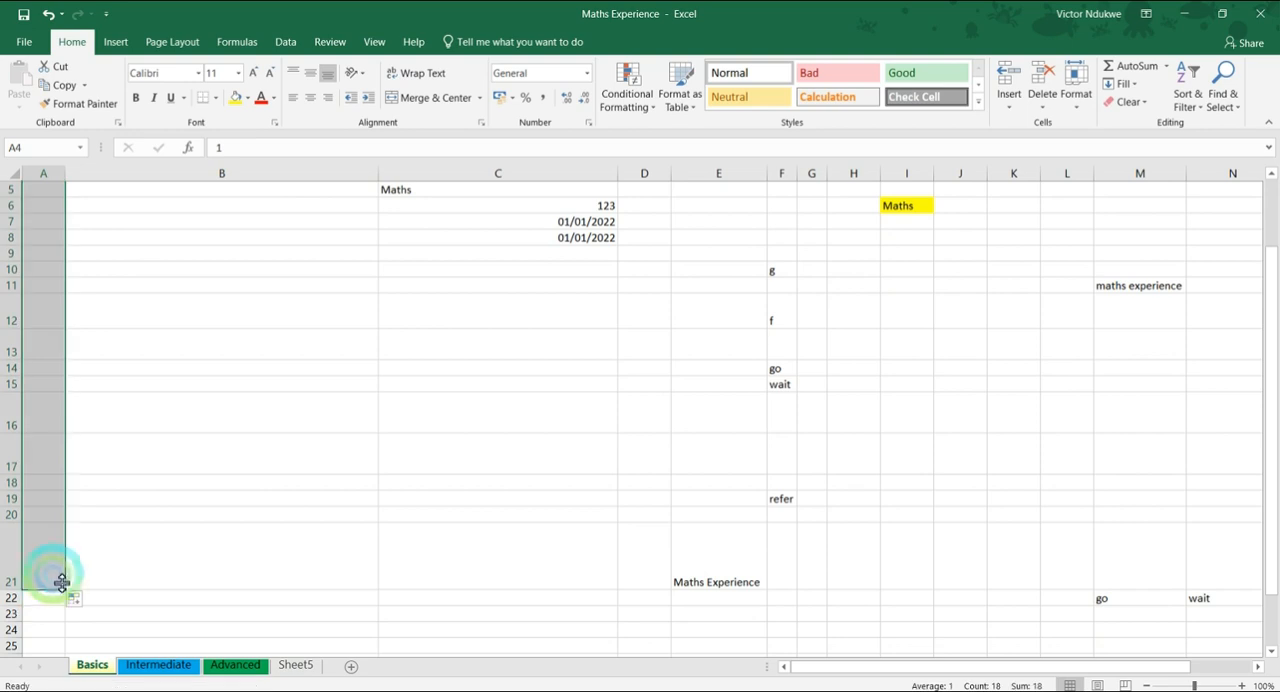
{"action": "scroll", "coordinate": [43, 457], "scroll_direction": "up", "scroll_amount": 2}
{"action": "scroll", "coordinate": [57, 314], "scroll_direction": "down", "scroll_amount": 1}
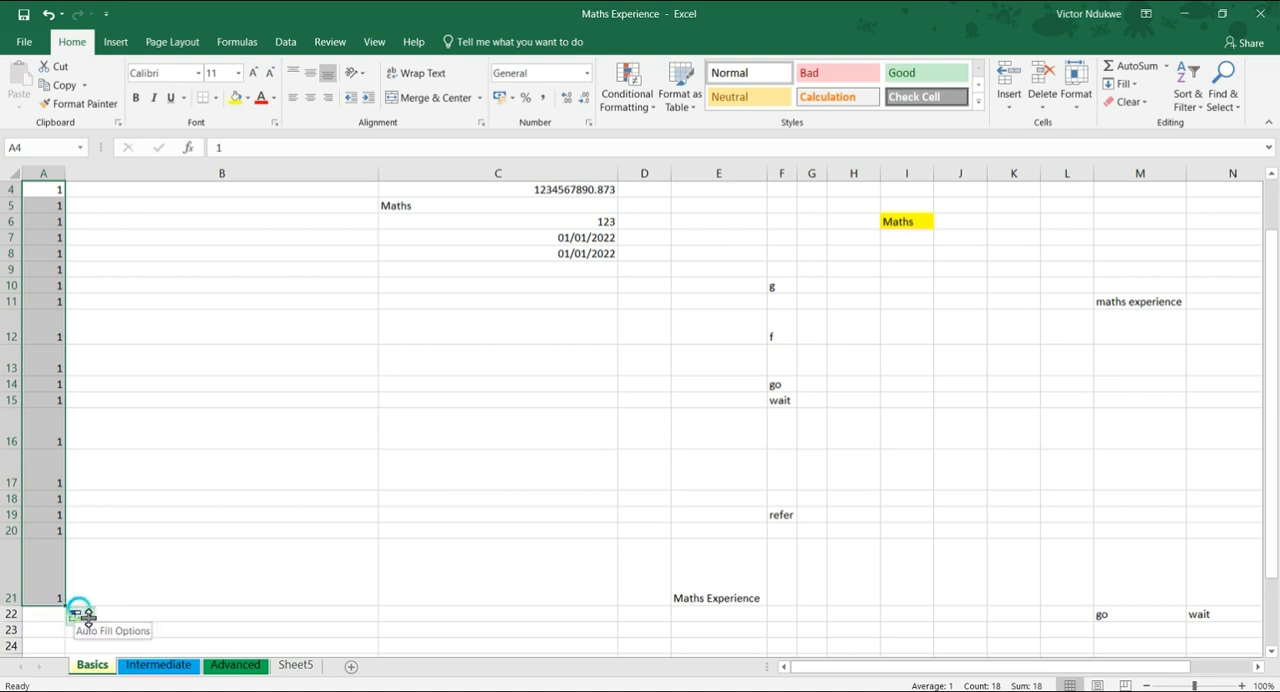
{"action": "left_click", "coordinate": [85, 615]}
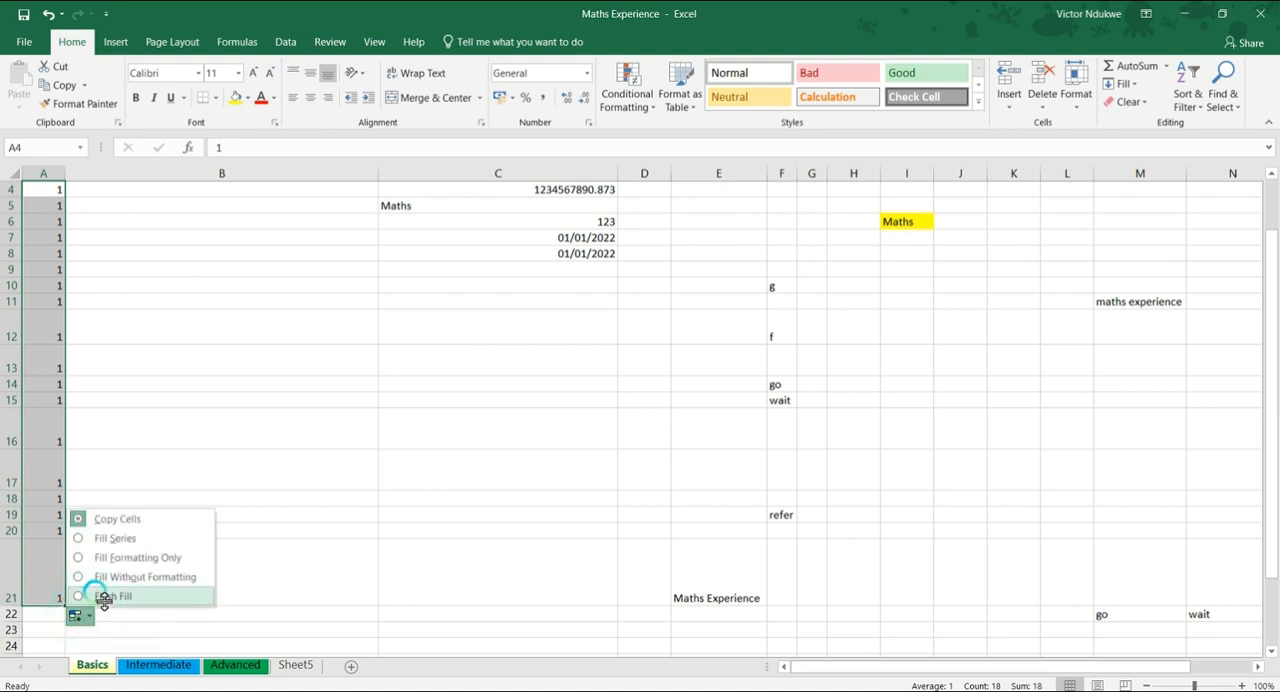
{"action": "left_click", "coordinate": [116, 540]}
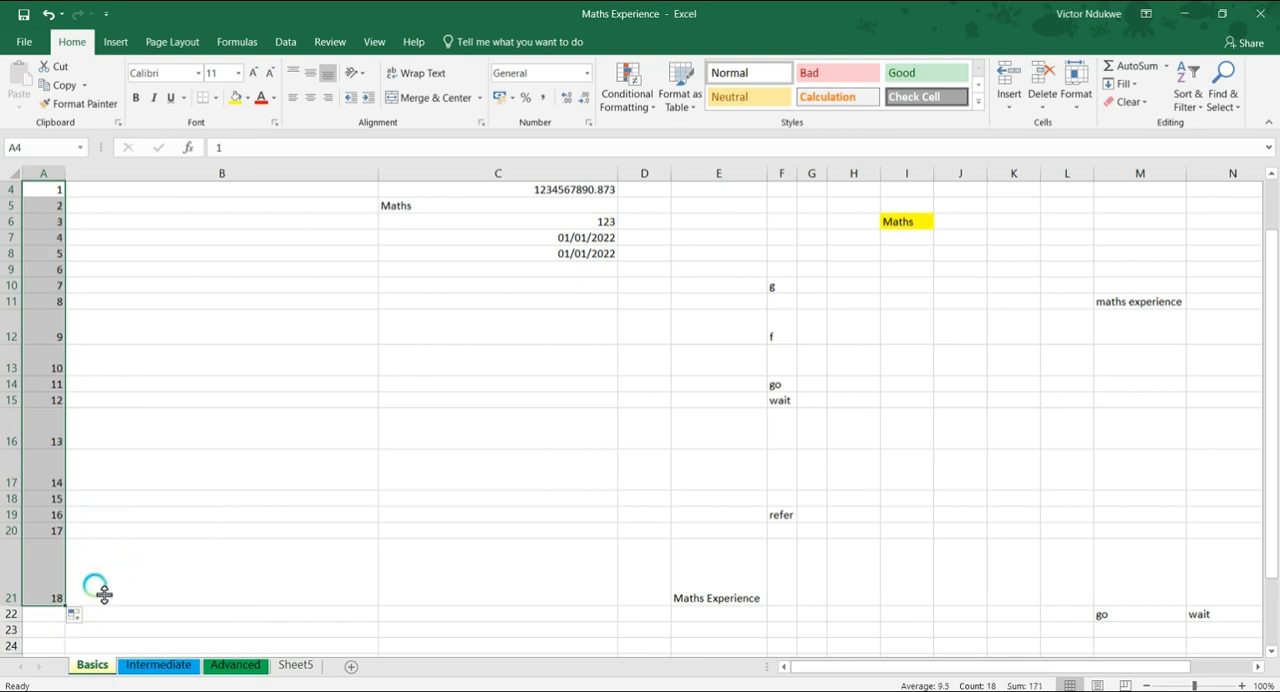
Enter the first record's name in cell B4 under the NAME heading
{"action": "scroll", "coordinate": [108, 487], "scroll_direction": "up", "scroll_amount": 1}
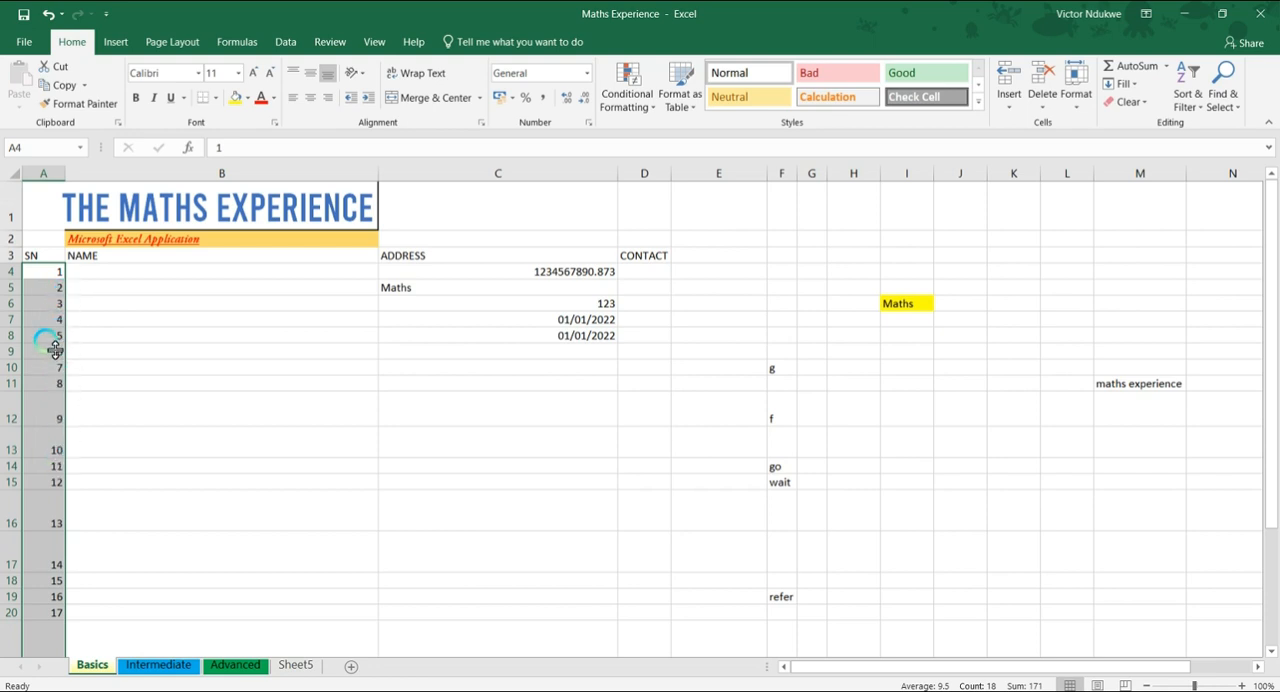
{"action": "left_click", "coordinate": [98, 278]}
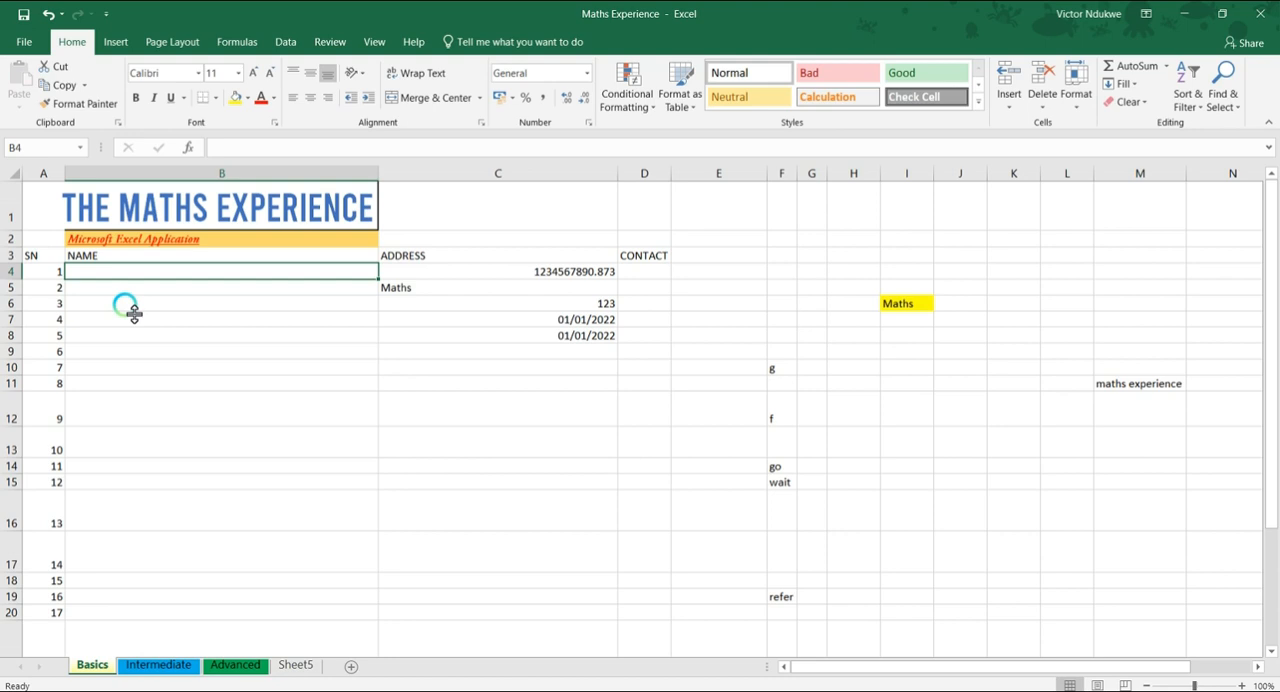
{"action": "type", "text": "Kiliishi"}
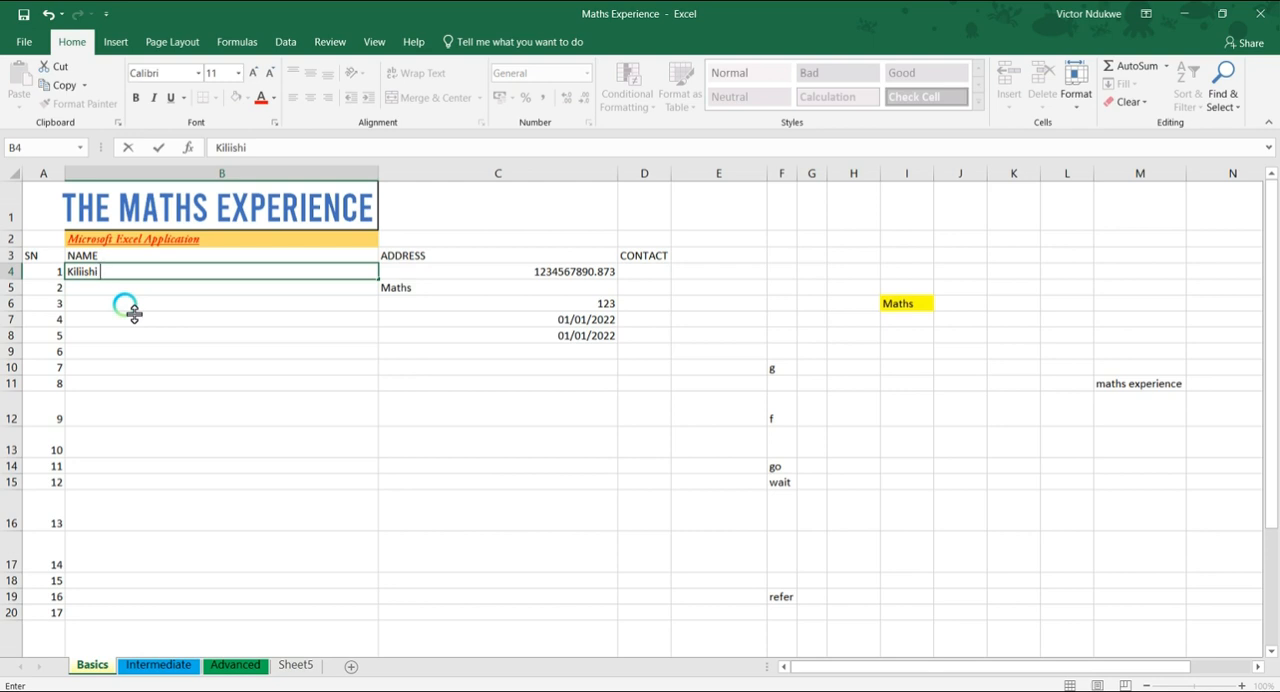
{"action": "left_click", "coordinate": [424, 273]}
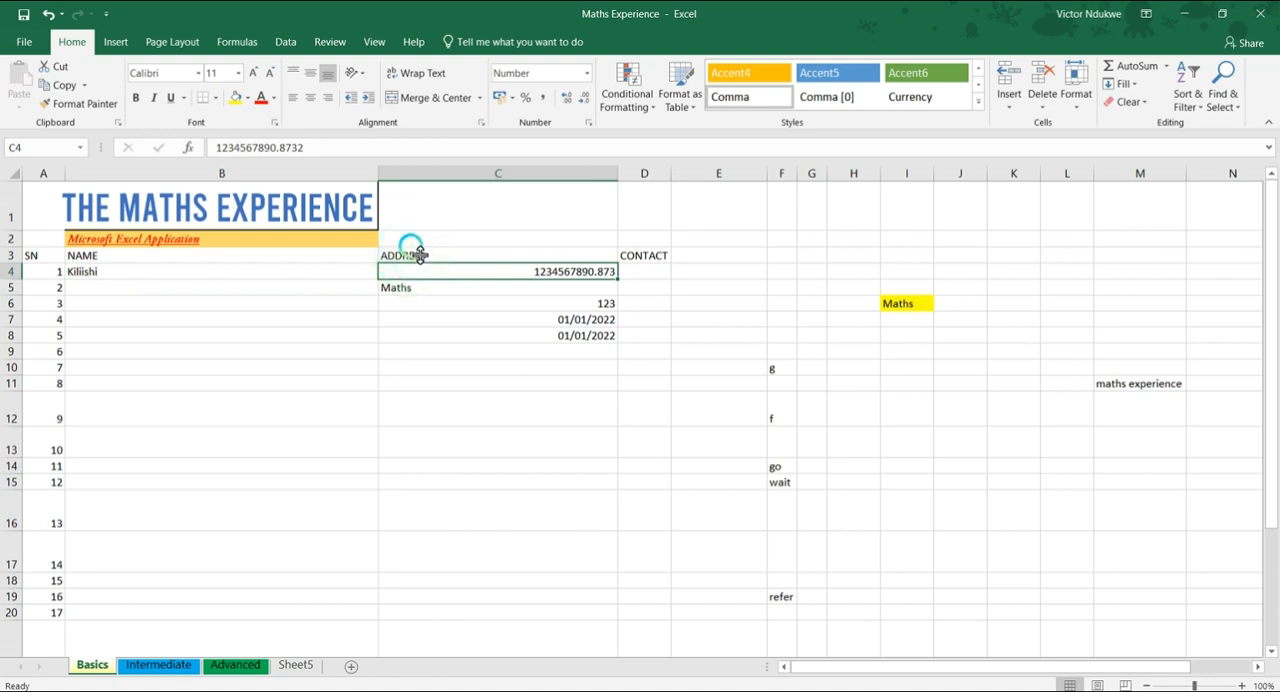
Enter Qatar in cell C4 under the ADDRESS heading and autofill it down to C21
{"action": "type", "text": "Qatar"}
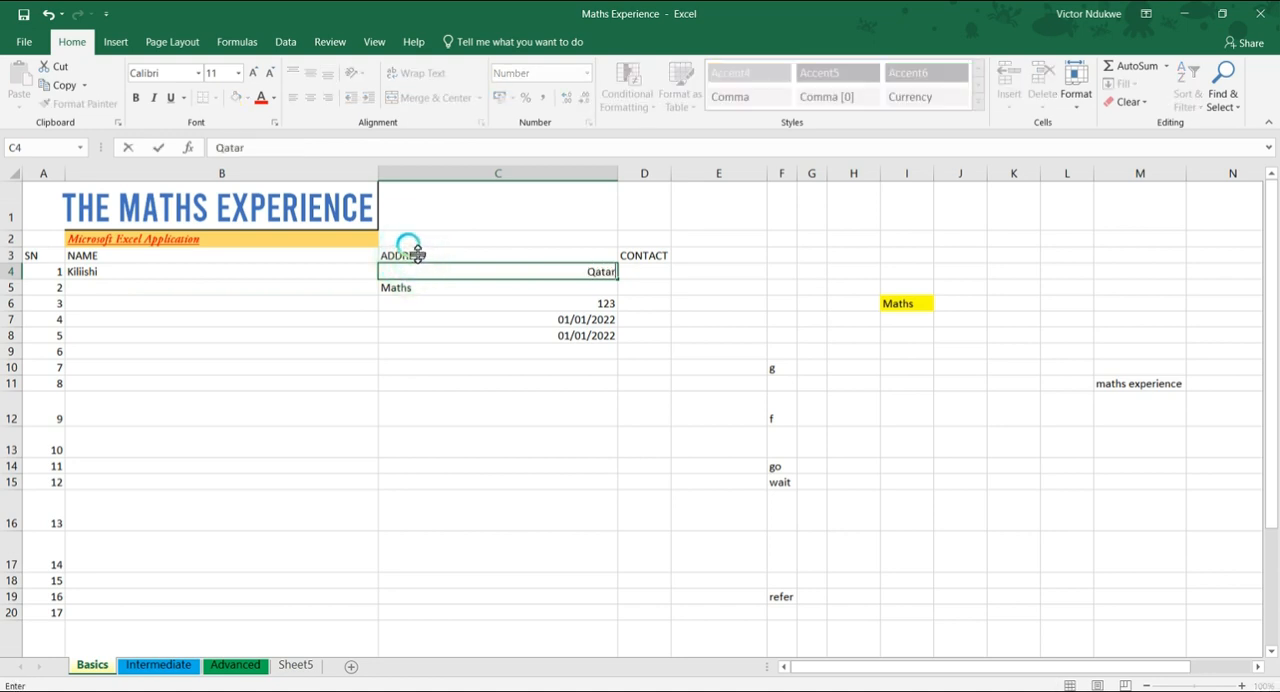
{"action": "key", "text": "Return"}
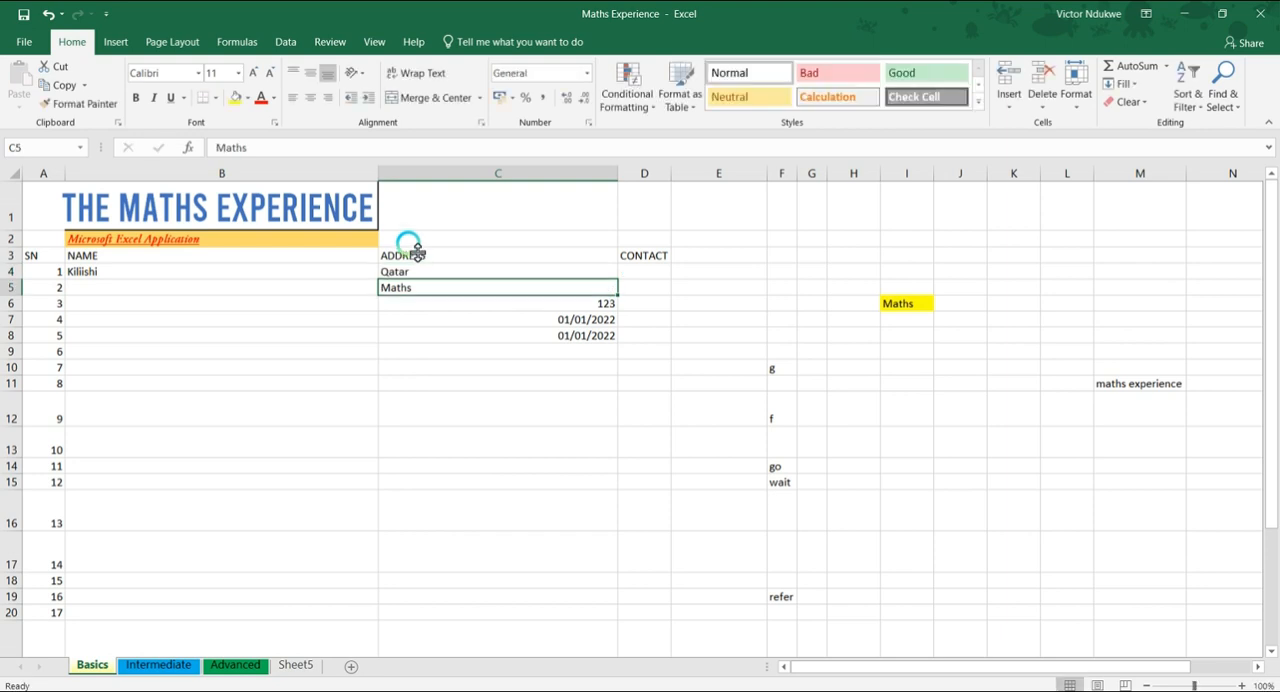
{"action": "left_click", "coordinate": [449, 274]}
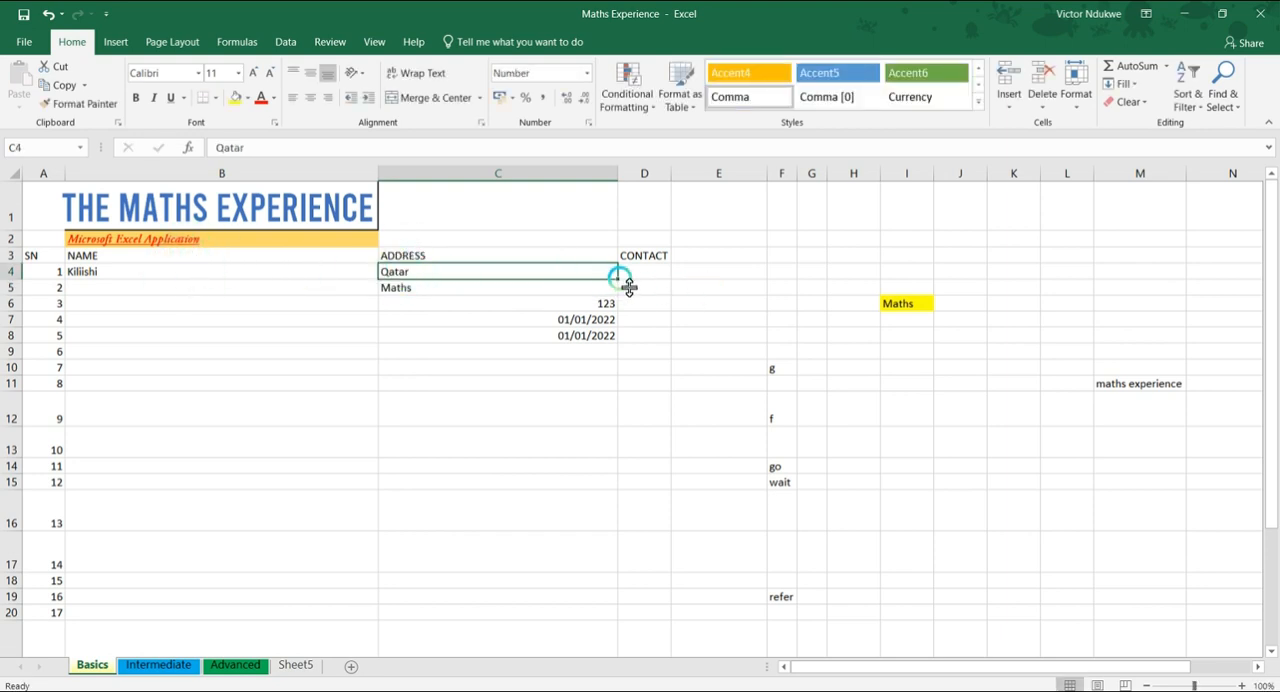
{"action": "left_click_drag", "start_coordinate": [619, 278], "coordinate": [605, 551]}
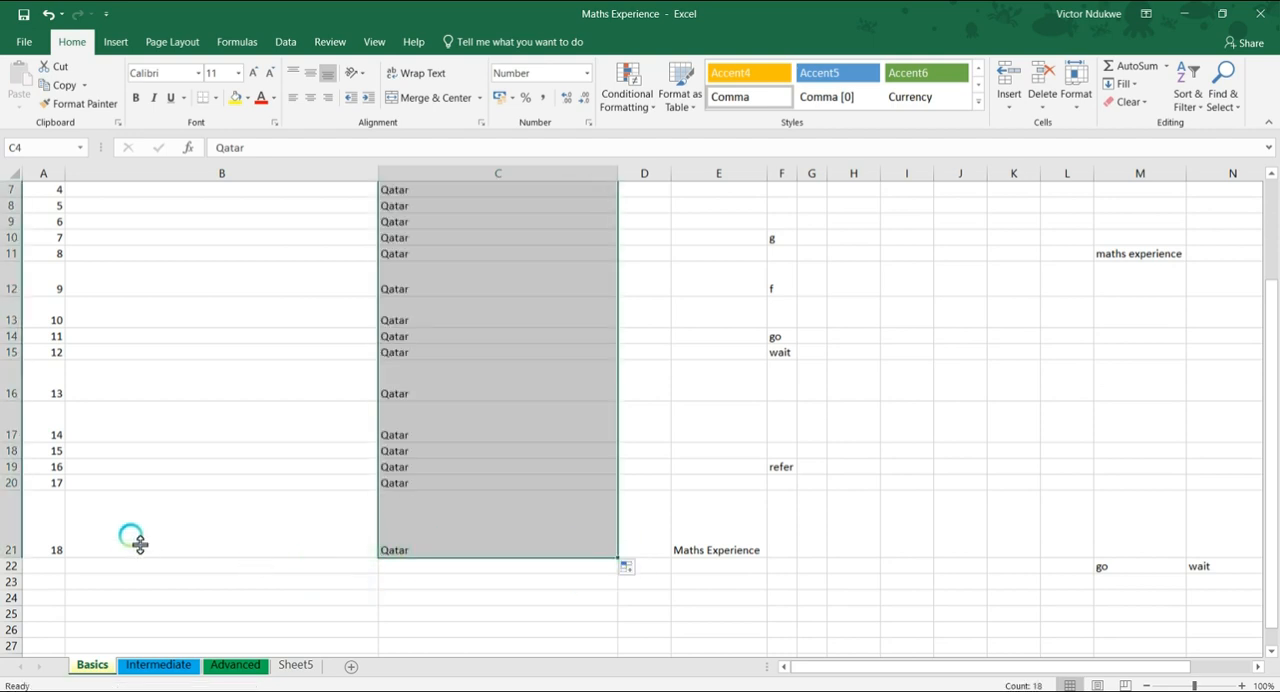
Auto-fit the heights of the oversized rows 21, 16, 17, 13 and 12 to their contents
{"action": "left_click", "coordinate": [129, 534]}
{"action": "double_click", "coordinate": [18, 559]}
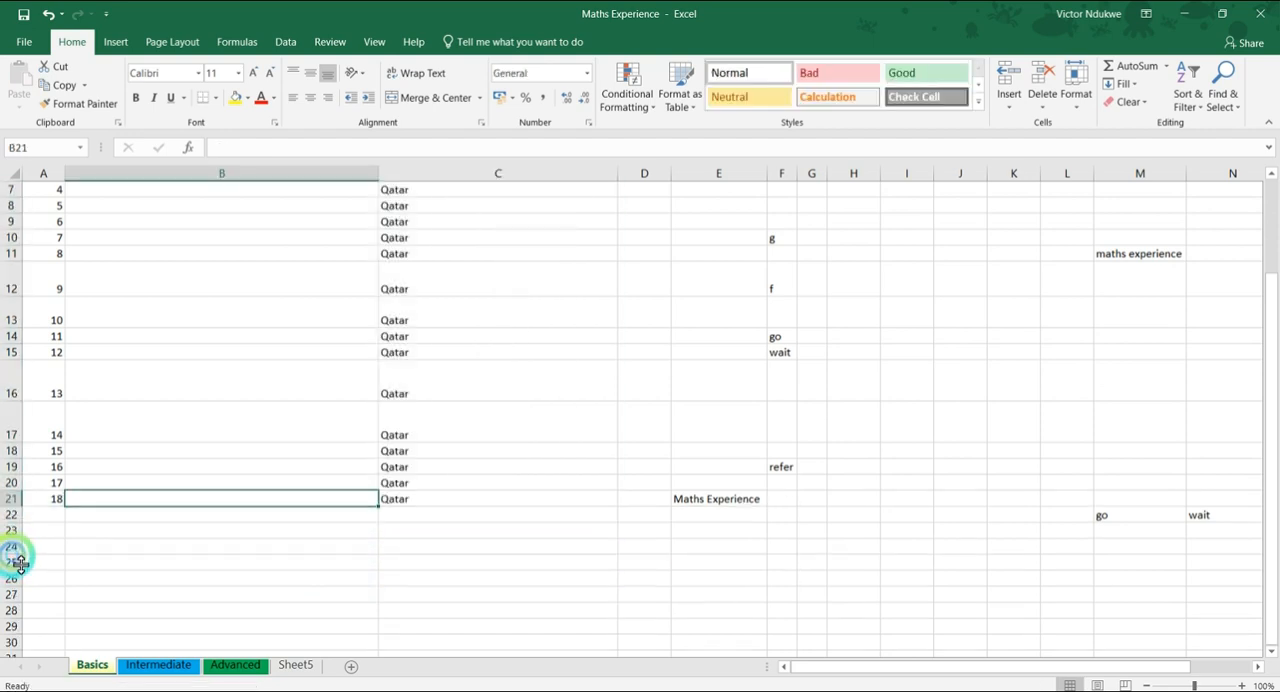
{"action": "scroll", "coordinate": [232, 480], "scroll_direction": "up", "scroll_amount": 2}
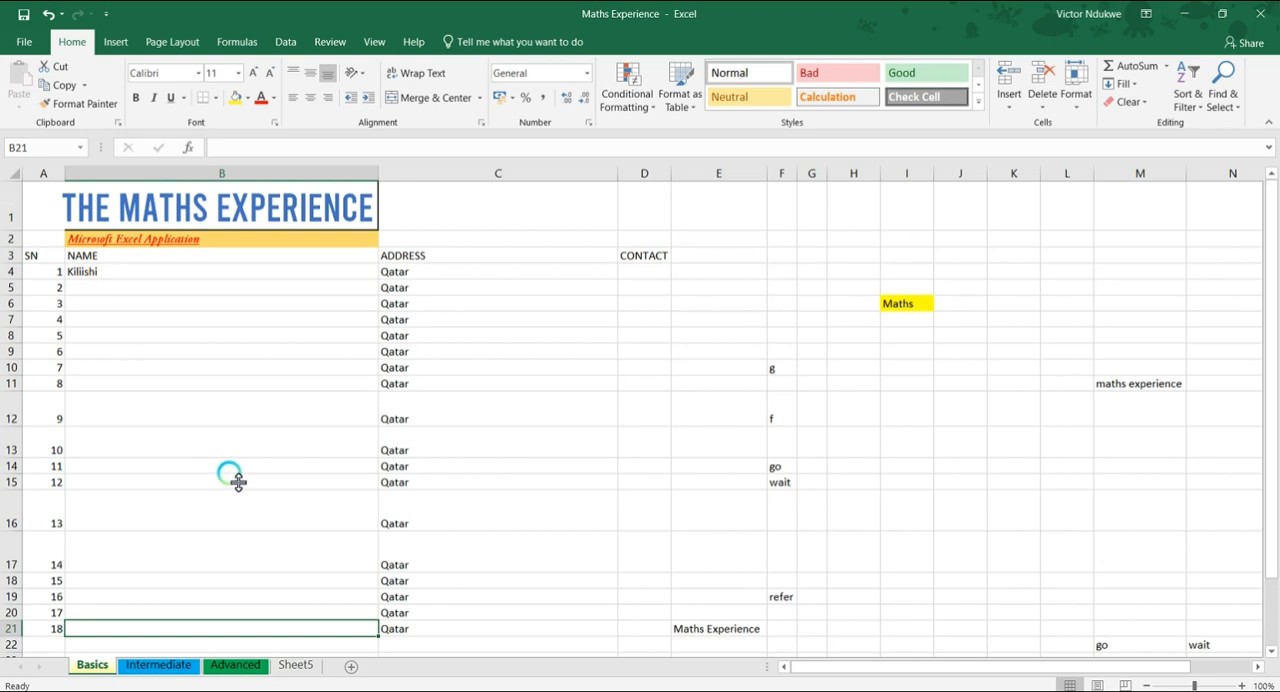
{"action": "double_click", "coordinate": [13, 532]}
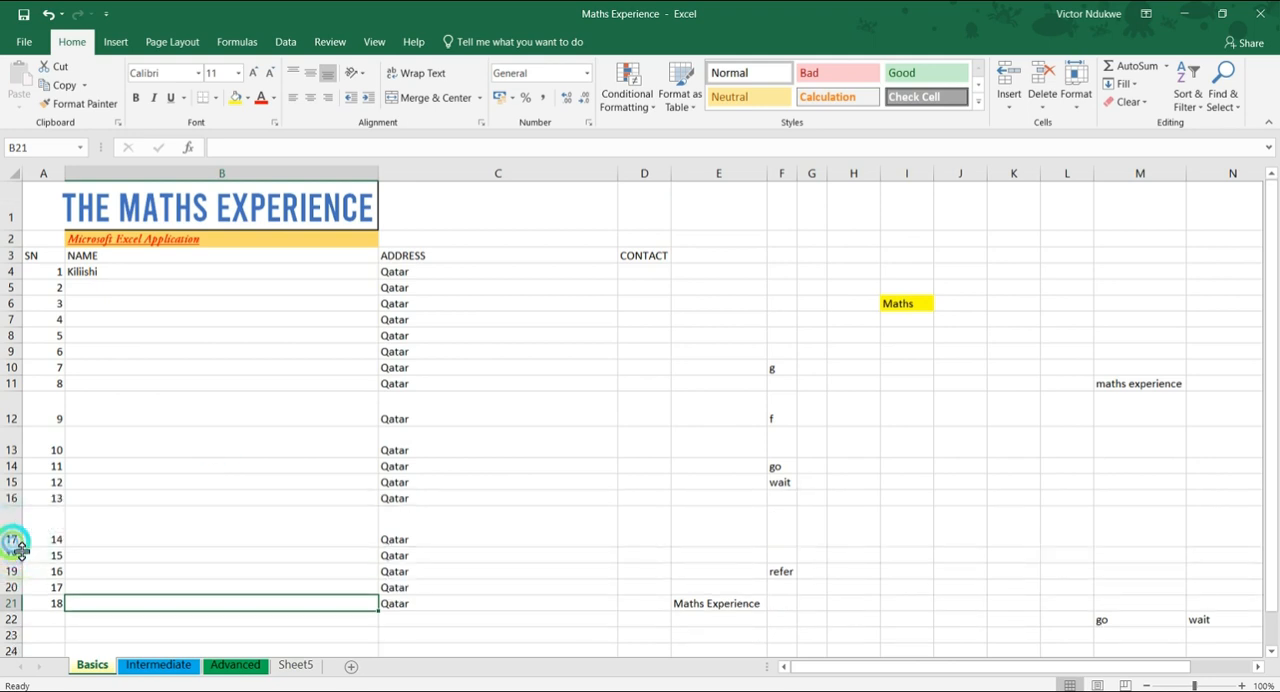
{"action": "double_click", "coordinate": [18, 548]}
{"action": "double_click", "coordinate": [13, 458]}
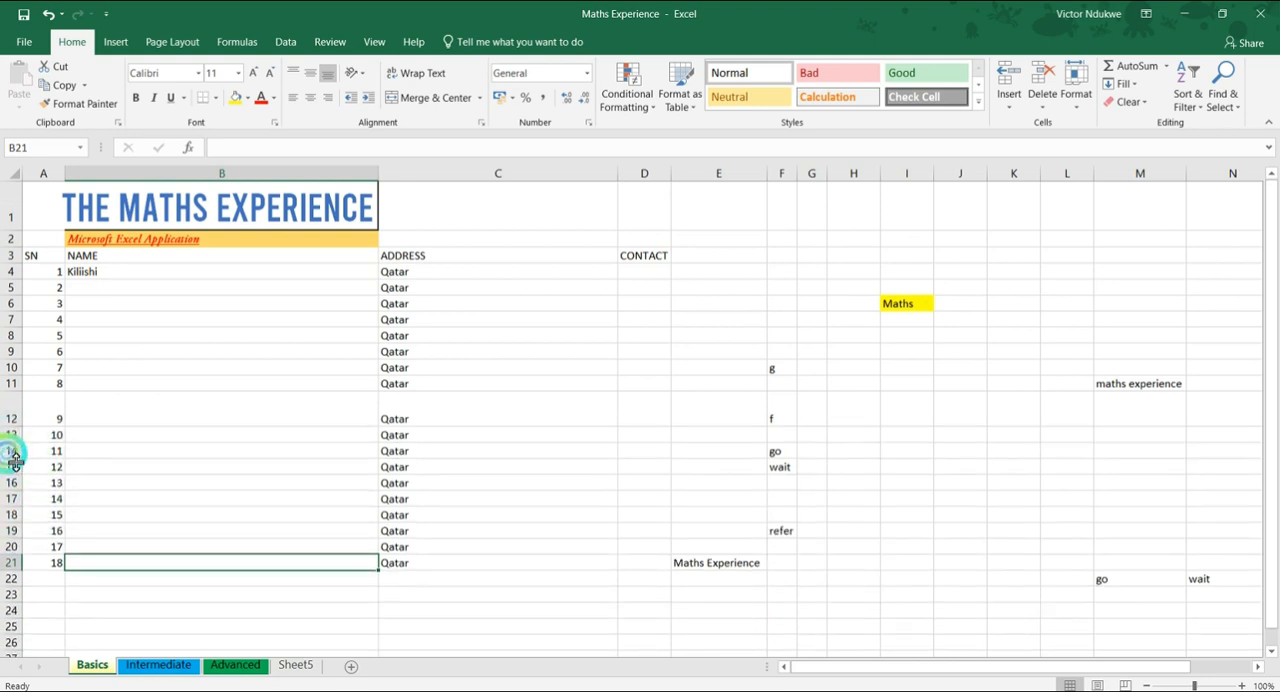
{"action": "double_click", "coordinate": [13, 426]}
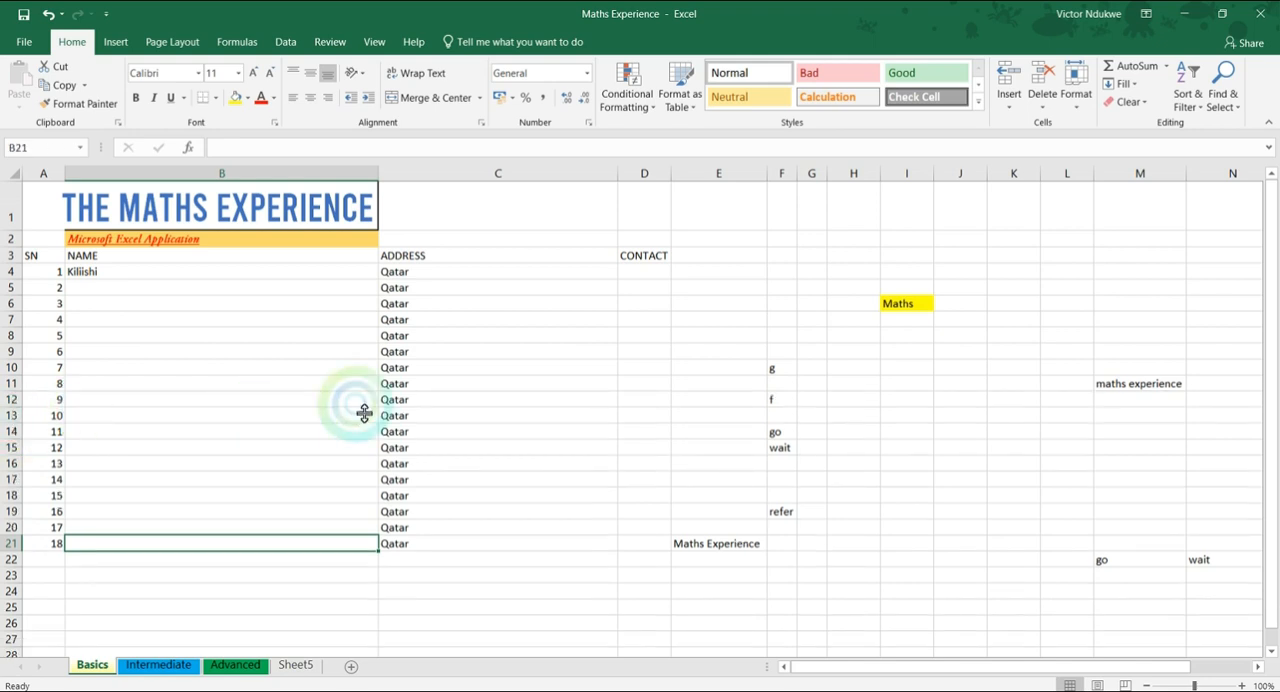
Enter Lagos in cell C22 and autofill it down the ADDRESS column to C41
{"action": "scroll", "coordinate": [400, 390], "scroll_direction": "down", "scroll_amount": 3}
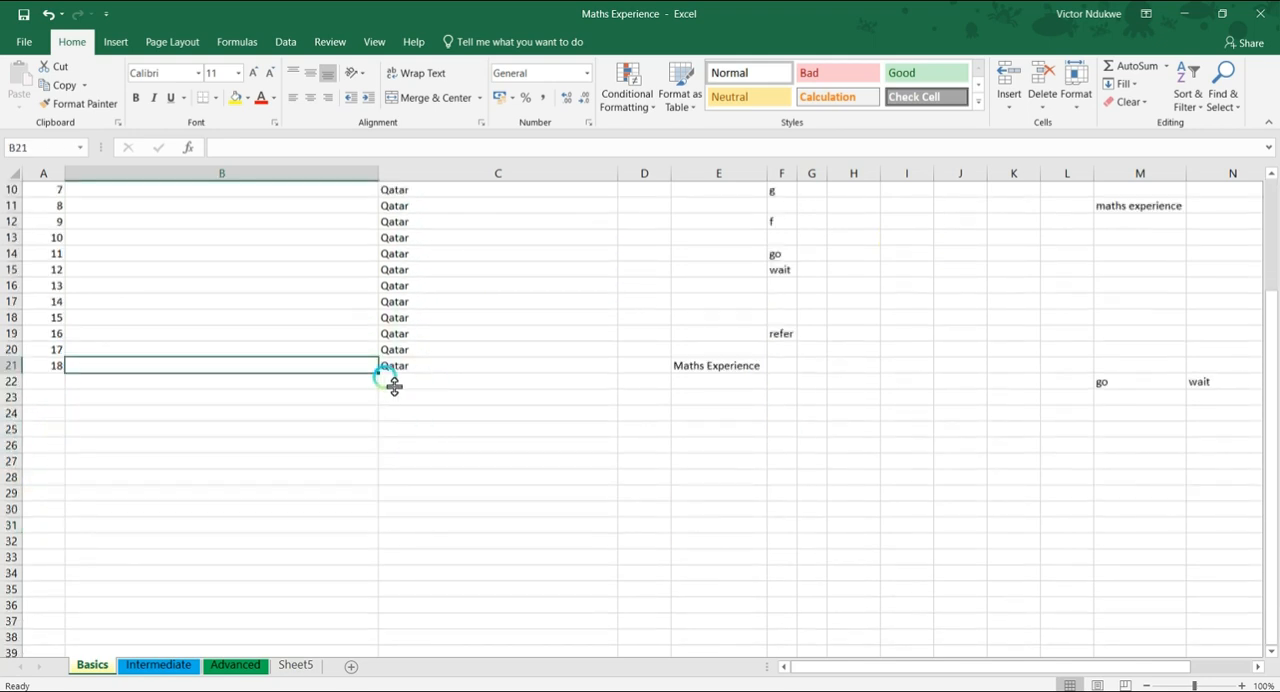
{"action": "left_click", "coordinate": [394, 385]}
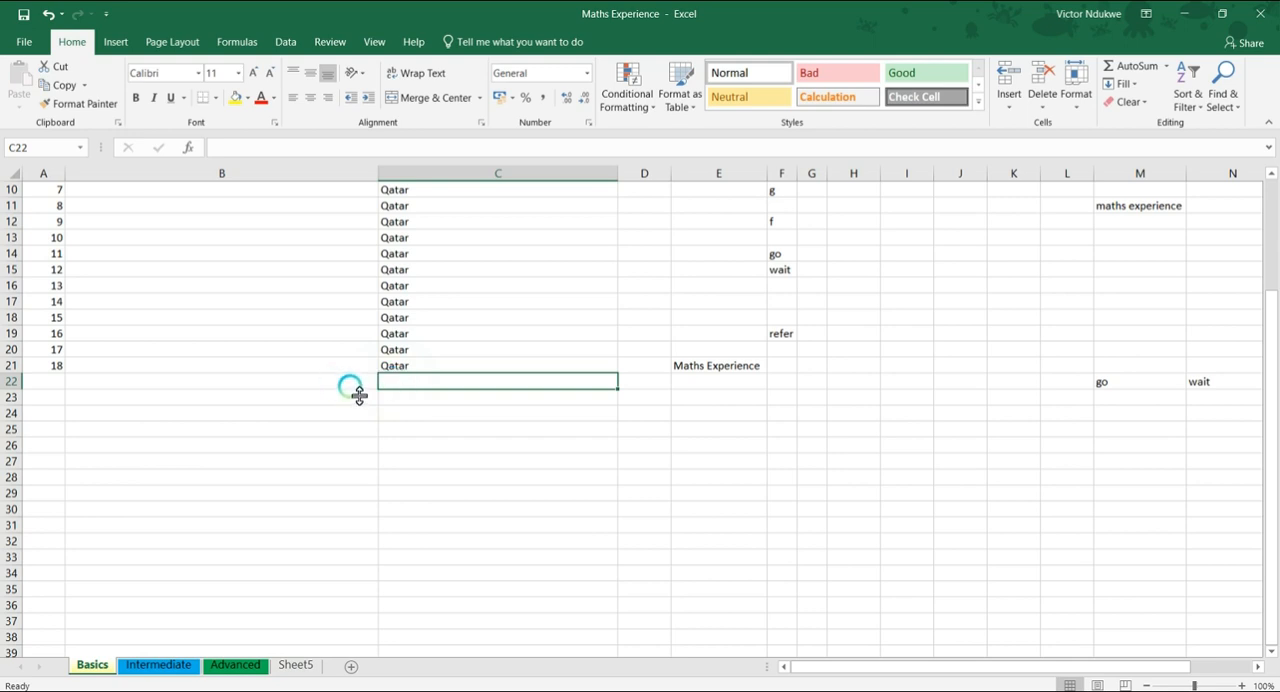
{"action": "type", "text": "Lagos"}
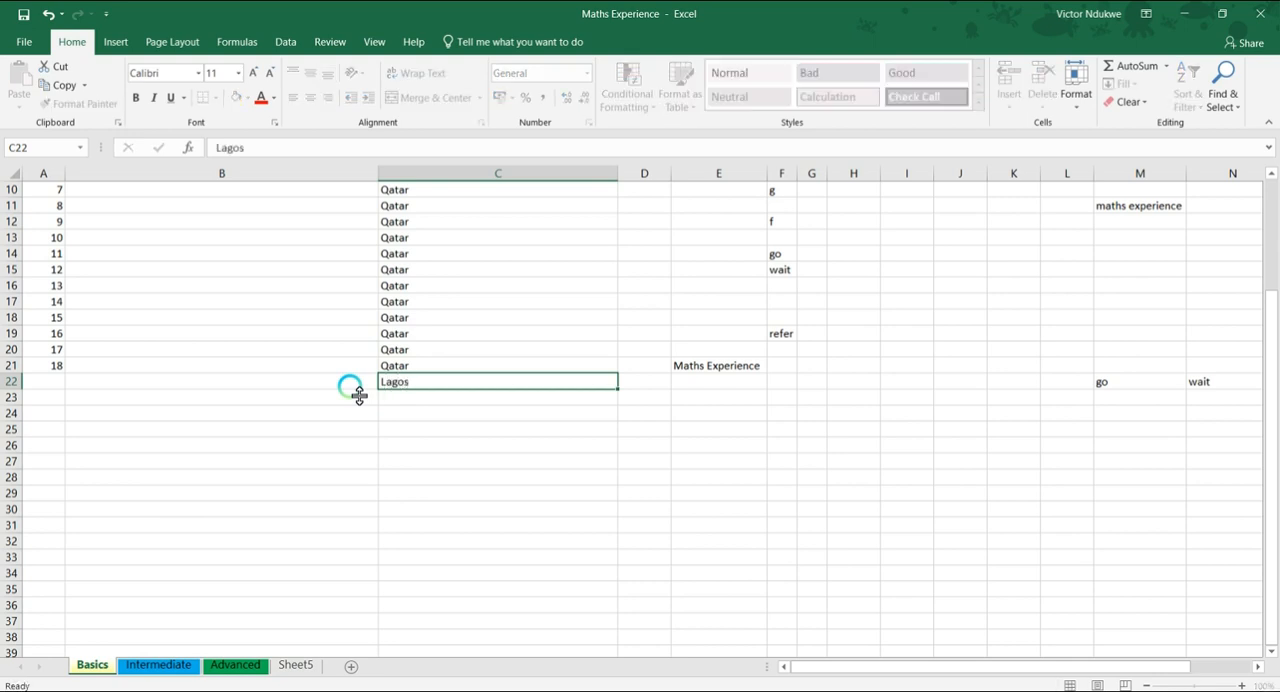
{"action": "key", "text": "Return"}
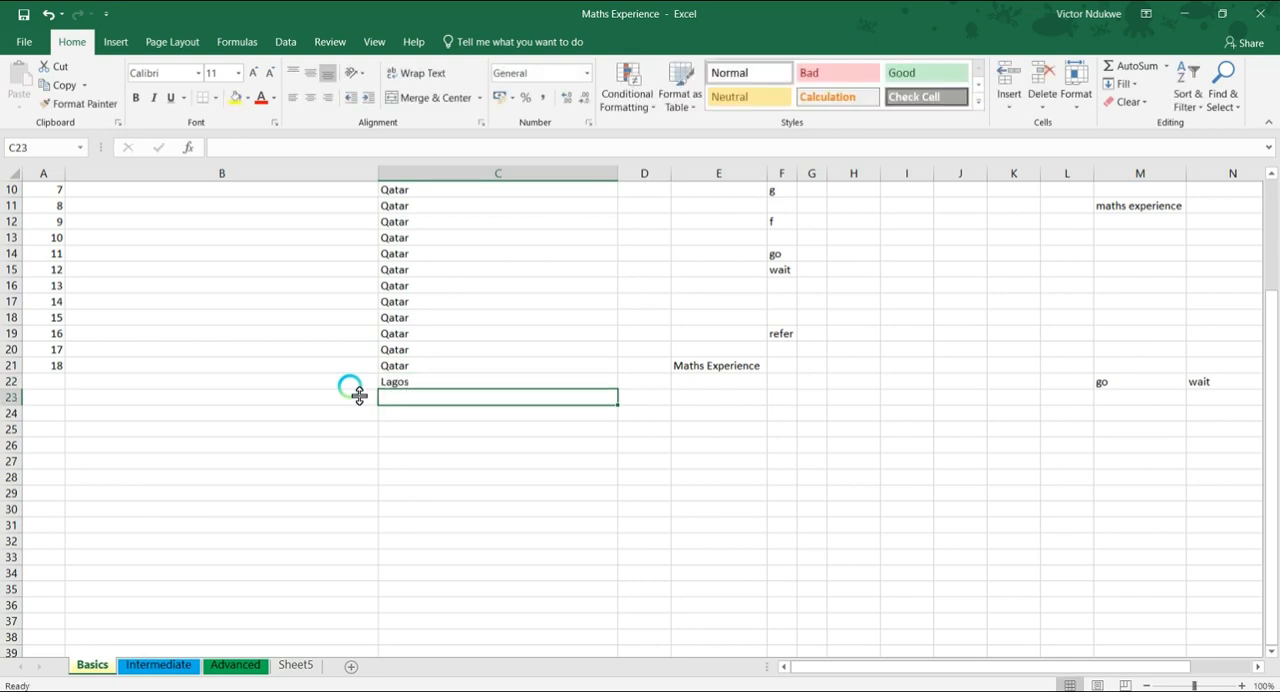
{"action": "left_click", "coordinate": [438, 385]}
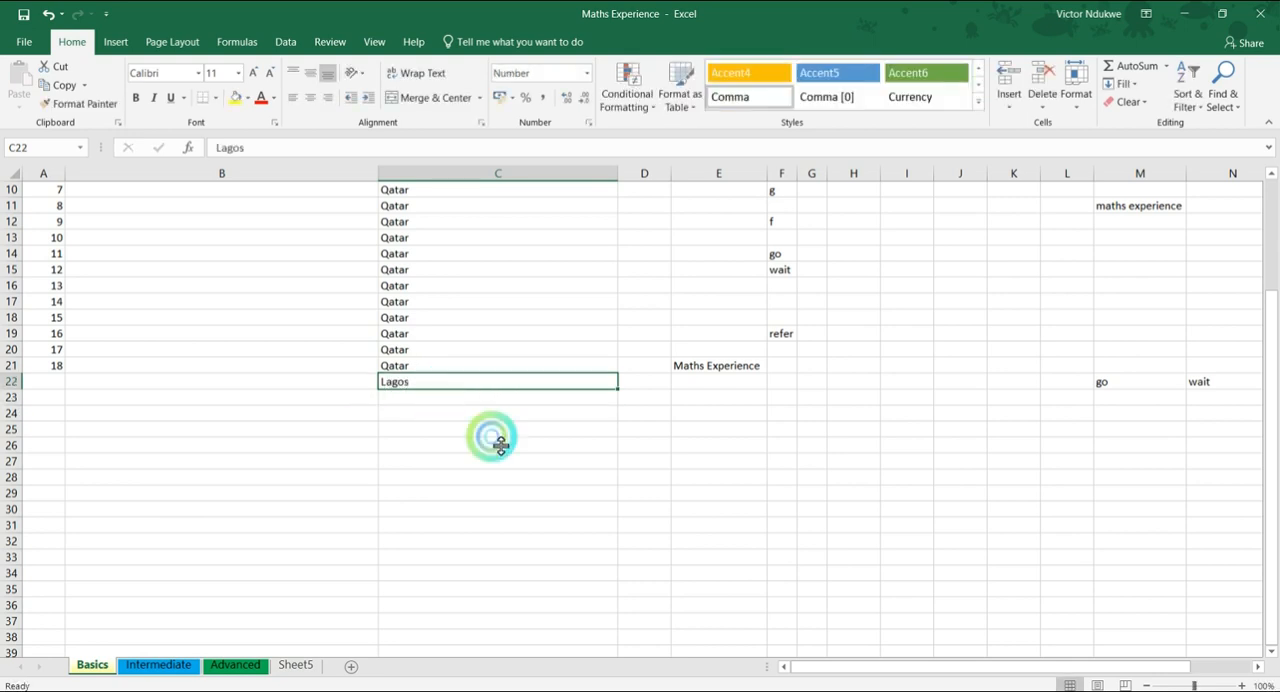
{"action": "left_click_drag", "start_coordinate": [618, 389], "coordinate": [586, 614]}
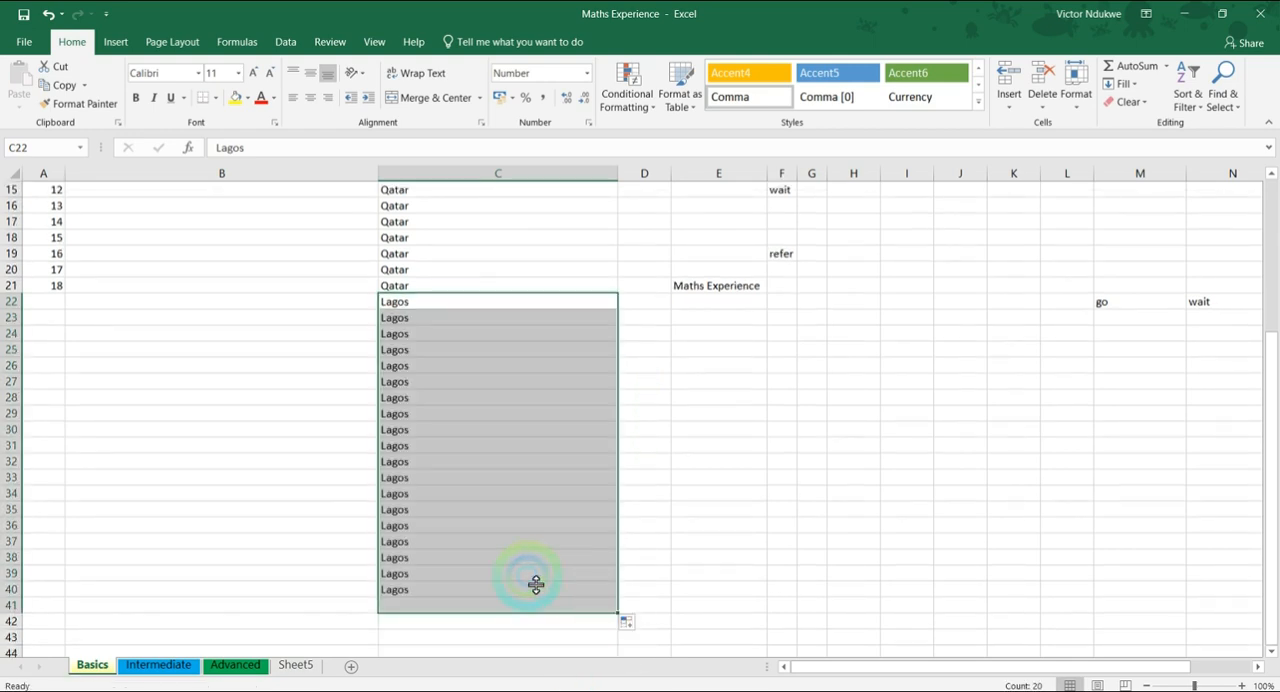
Extend the SN numbering from A21 down to A41 as a fill series, continuing from 18 to 38
{"action": "scroll", "coordinate": [499, 575], "scroll_direction": "up", "scroll_amount": 5}
{"action": "scroll", "coordinate": [40, 443], "scroll_direction": "down", "scroll_amount": 4}
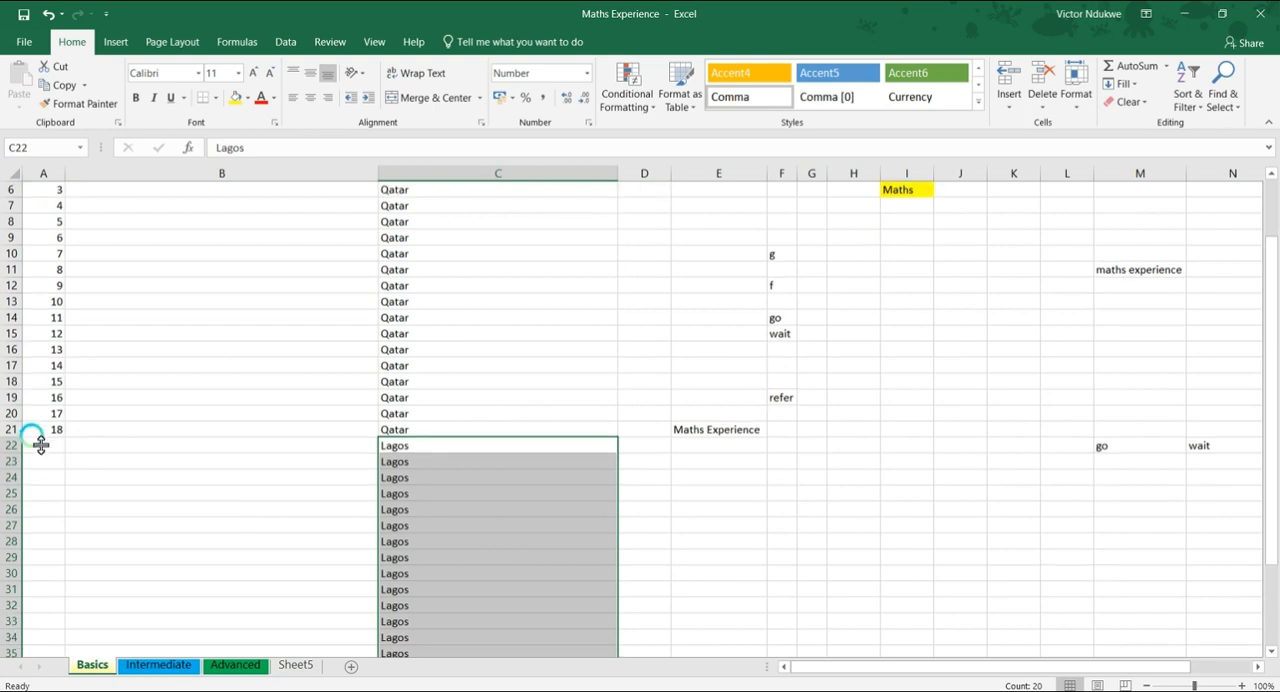
{"action": "left_click", "coordinate": [57, 337]}
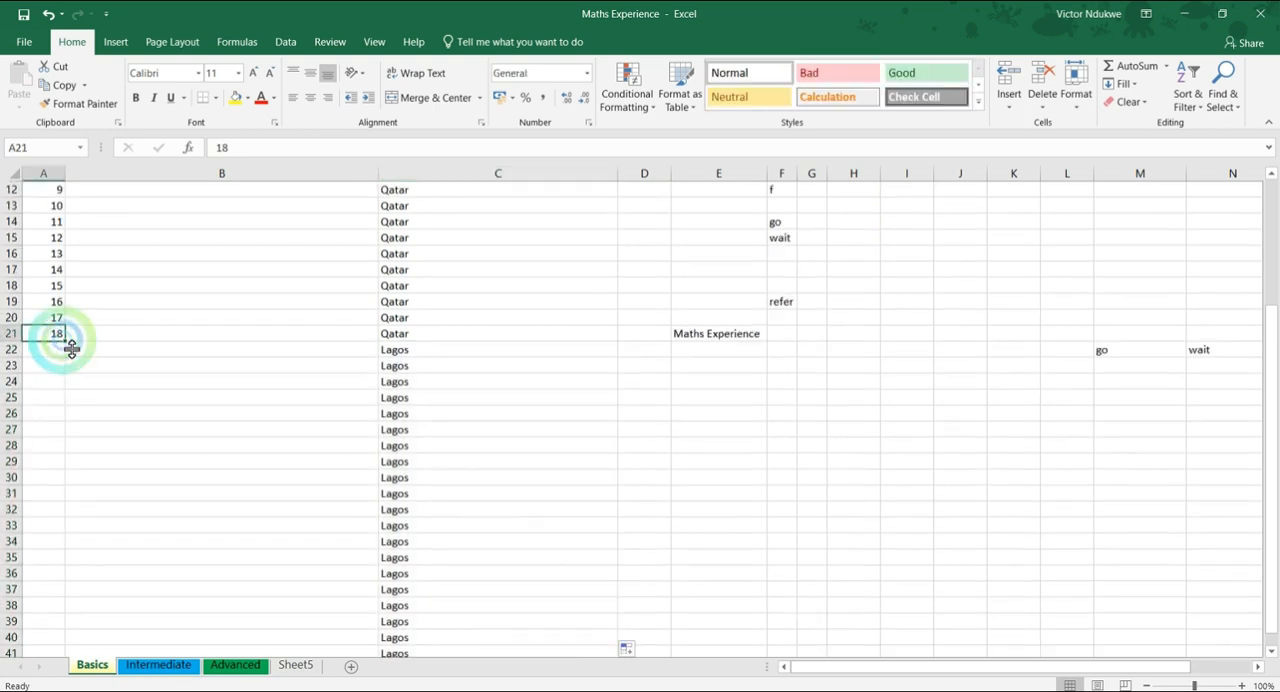
{"action": "left_click_drag", "start_coordinate": [65, 341], "coordinate": [43, 627]}
{"action": "left_click", "coordinate": [78, 640]}
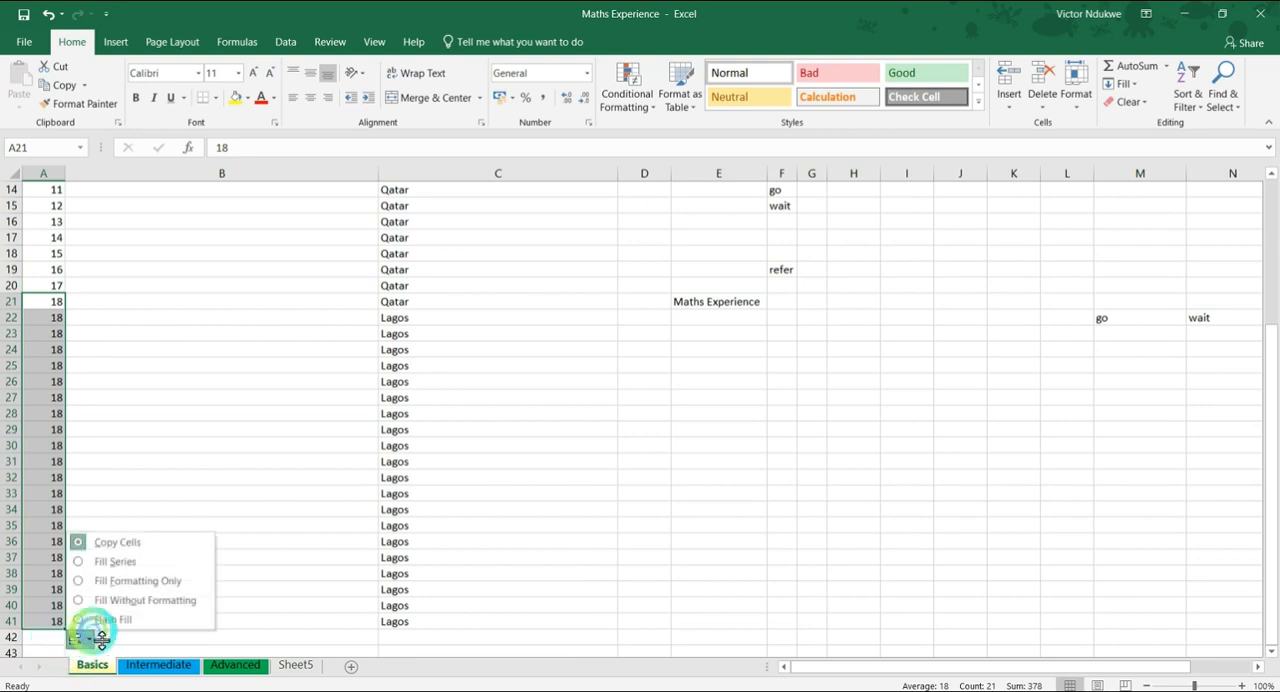
{"action": "left_click", "coordinate": [100, 558]}
{"action": "left_click", "coordinate": [180, 337]}
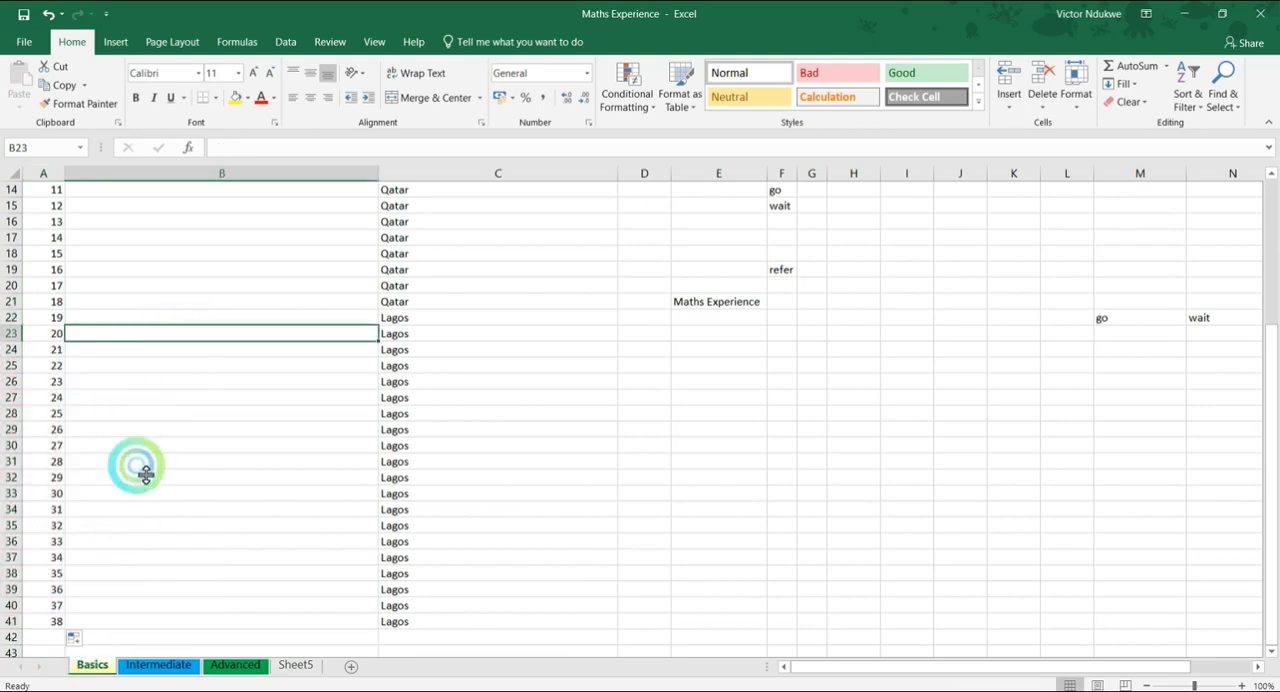
Select heading row 3 and look through the table to examine whether the headings stay in view
{"action": "scroll", "coordinate": [43, 530], "scroll_direction": "up", "scroll_amount": 2}
{"action": "scroll", "coordinate": [43, 530], "scroll_direction": "up", "scroll_amount": 3}
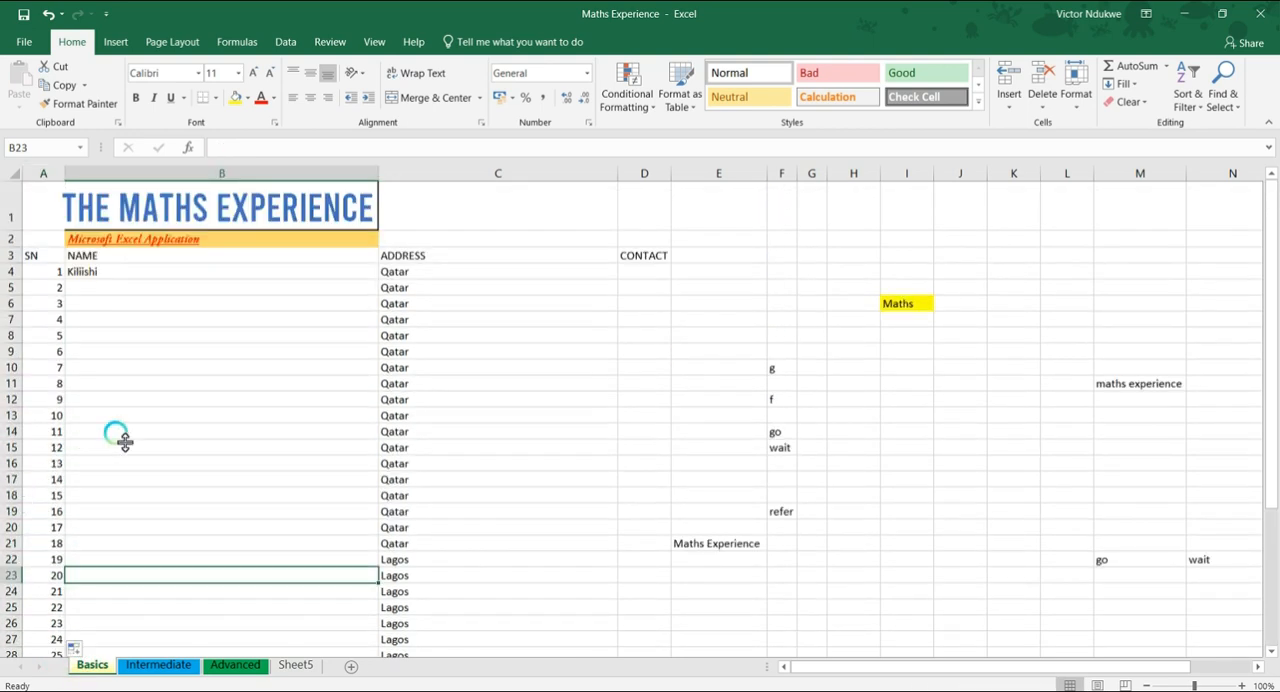
{"action": "left_click", "coordinate": [86, 274]}
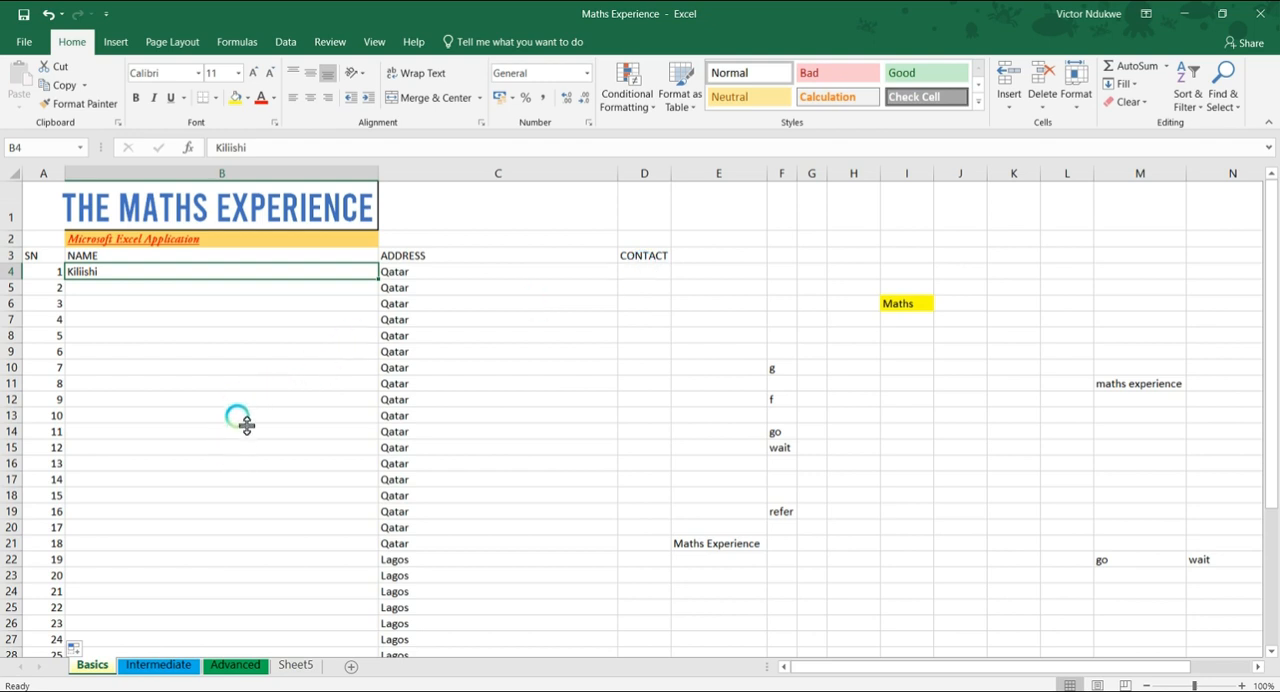
{"action": "left_click", "coordinate": [12, 256]}
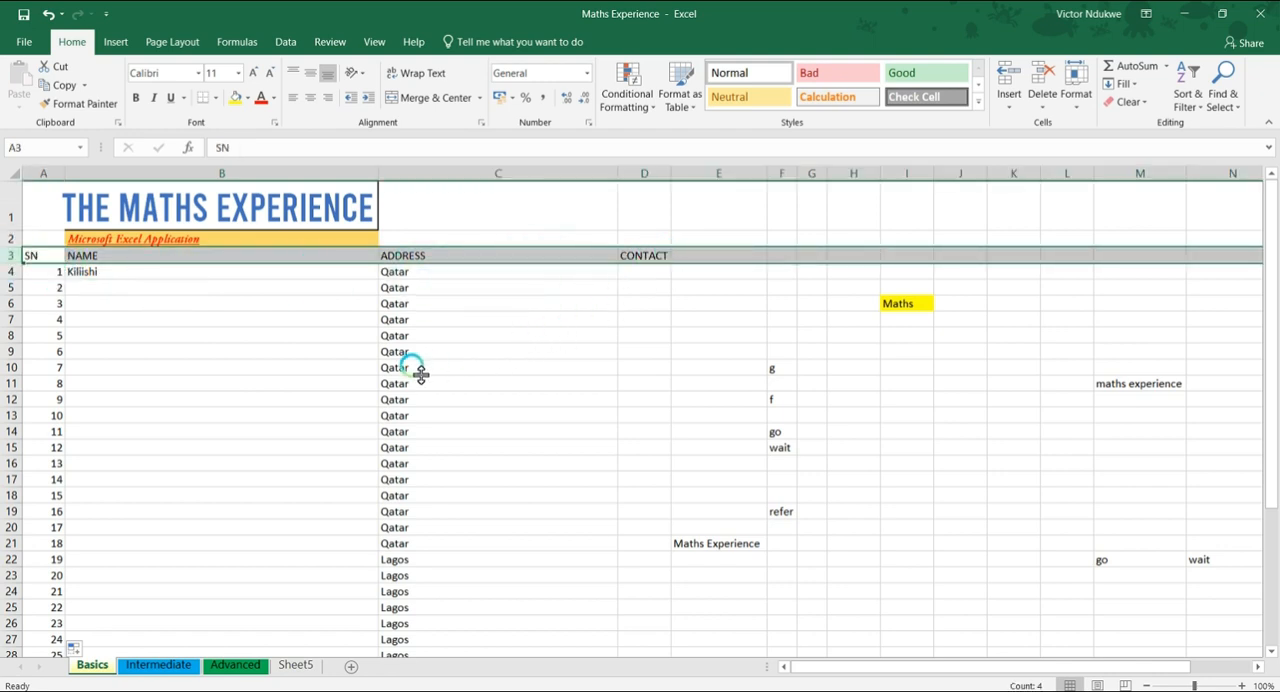
{"action": "scroll", "coordinate": [430, 385], "scroll_direction": "down", "scroll_amount": 6}
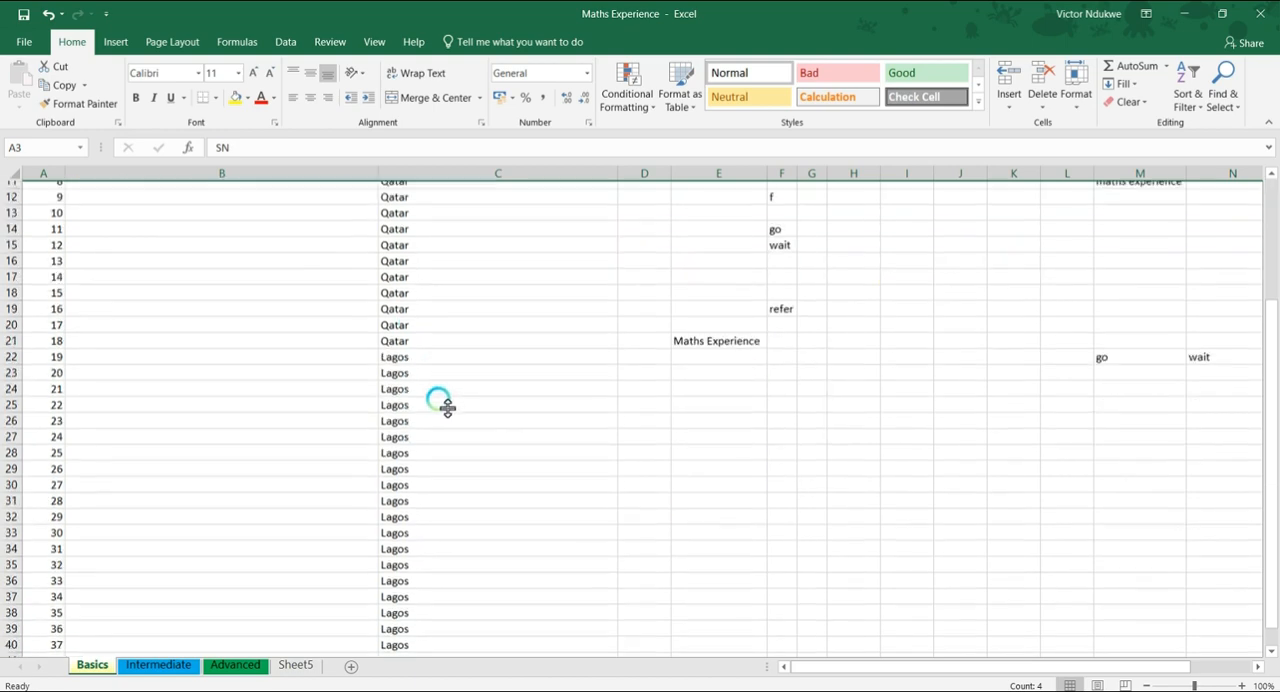
{"action": "scroll", "coordinate": [440, 400], "scroll_direction": "up", "scroll_amount": 3}
{"action": "scroll", "coordinate": [438, 393], "scroll_direction": "up", "scroll_amount": 3}
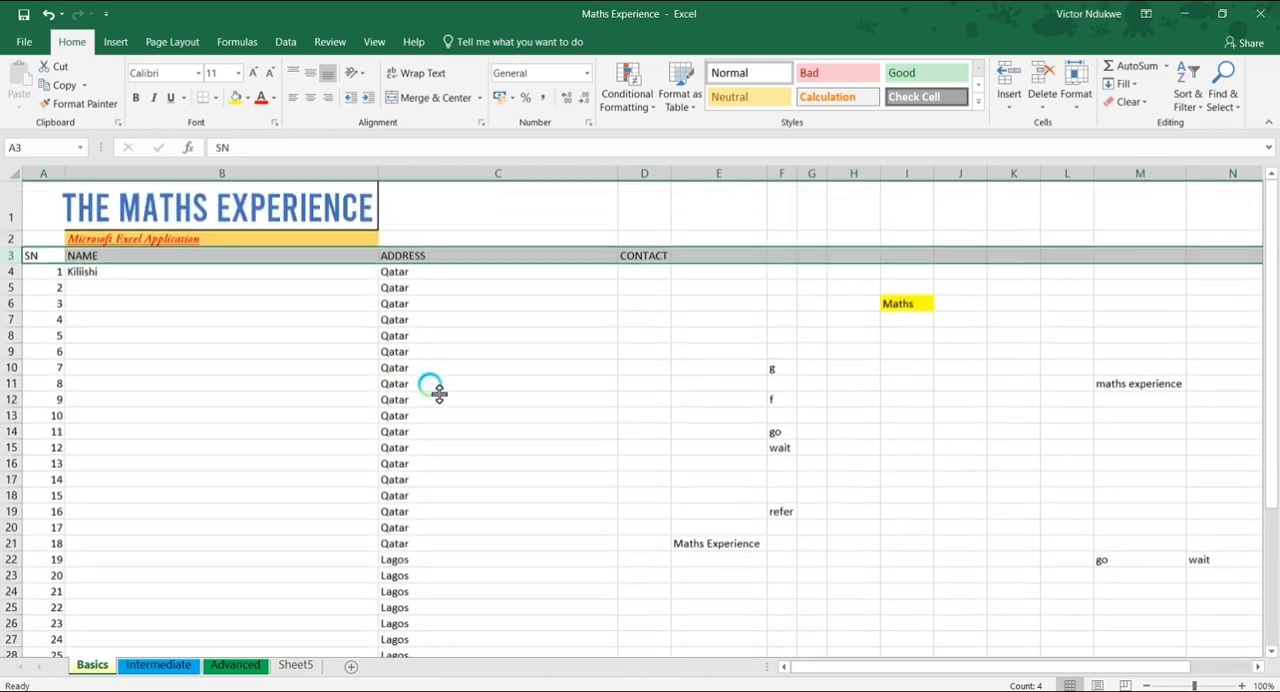
{"action": "scroll", "coordinate": [437, 388], "scroll_direction": "down", "scroll_amount": 1}
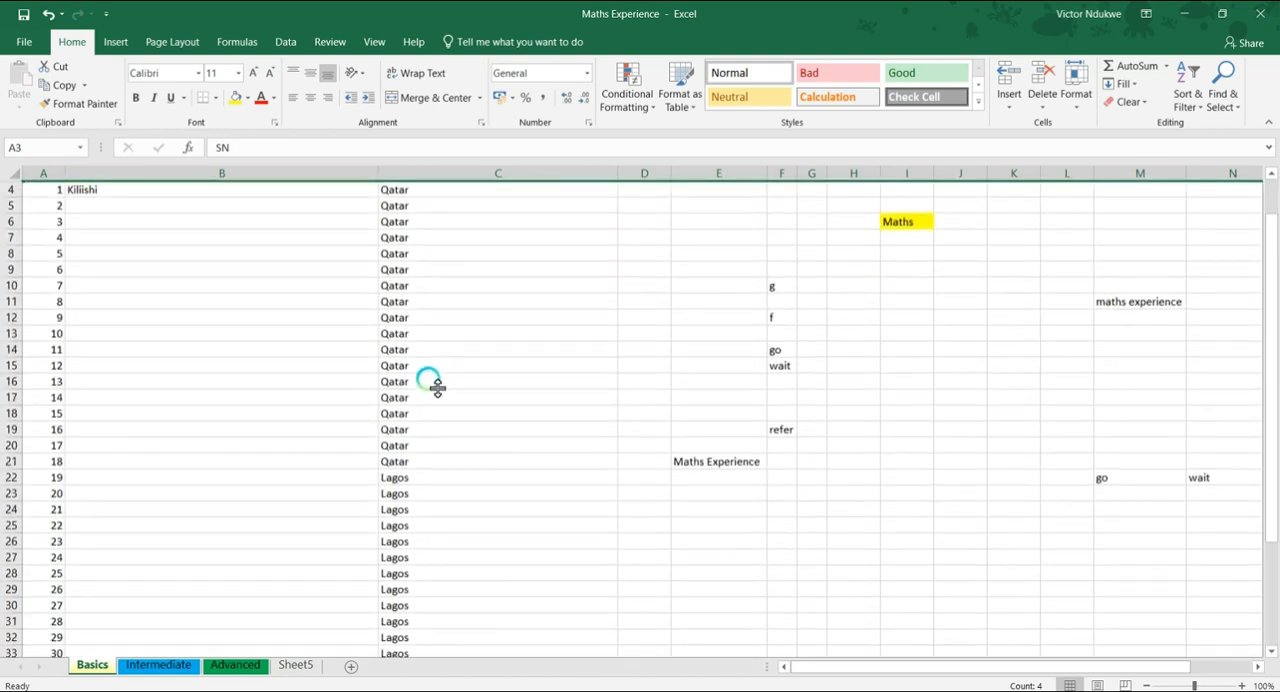
Bring heading row 3 to the first visible row of the Basics sheet and apply Freeze Top Row
{"action": "left_click", "coordinate": [1226, 195]}
{"action": "key", "text": "Up"}
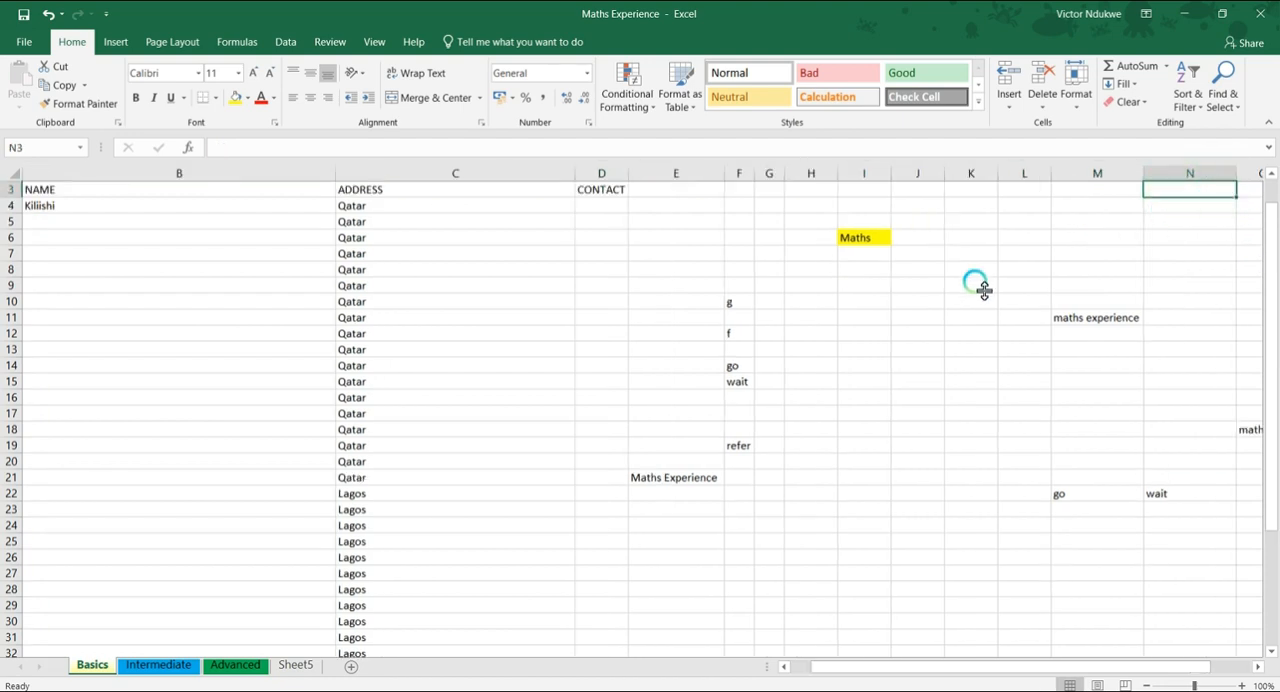
{"action": "key", "text": "Home"}
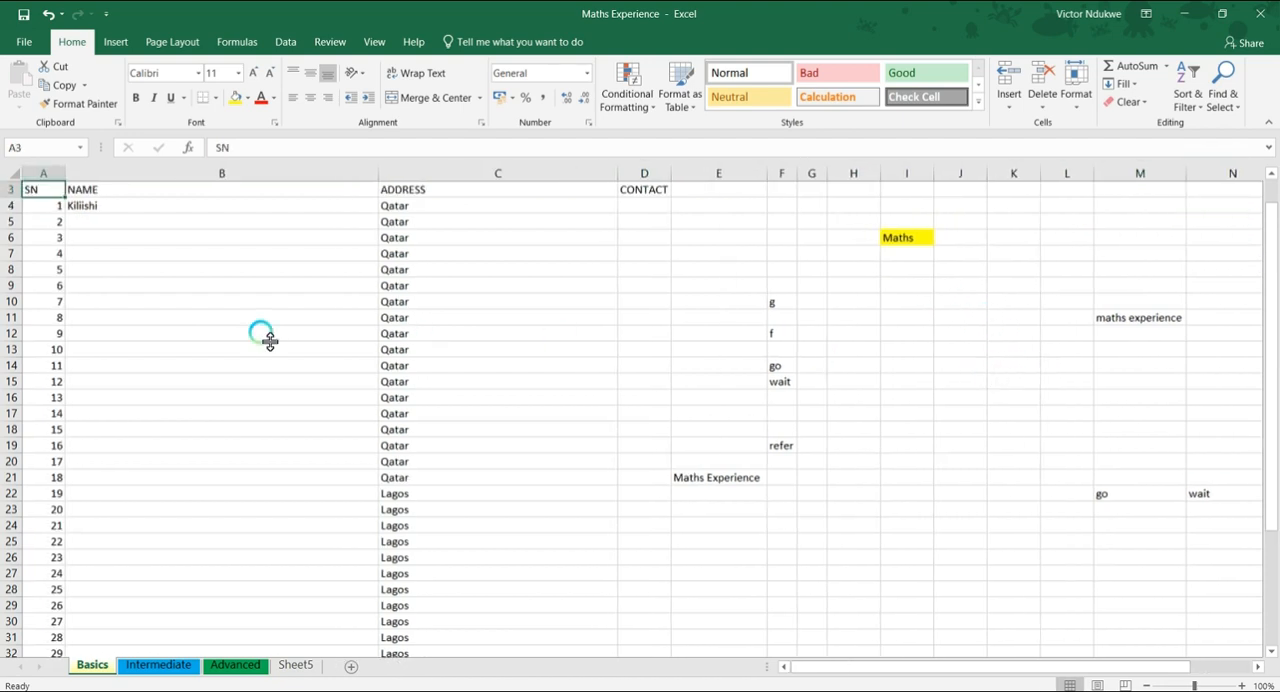
{"action": "left_click", "coordinate": [12, 189]}
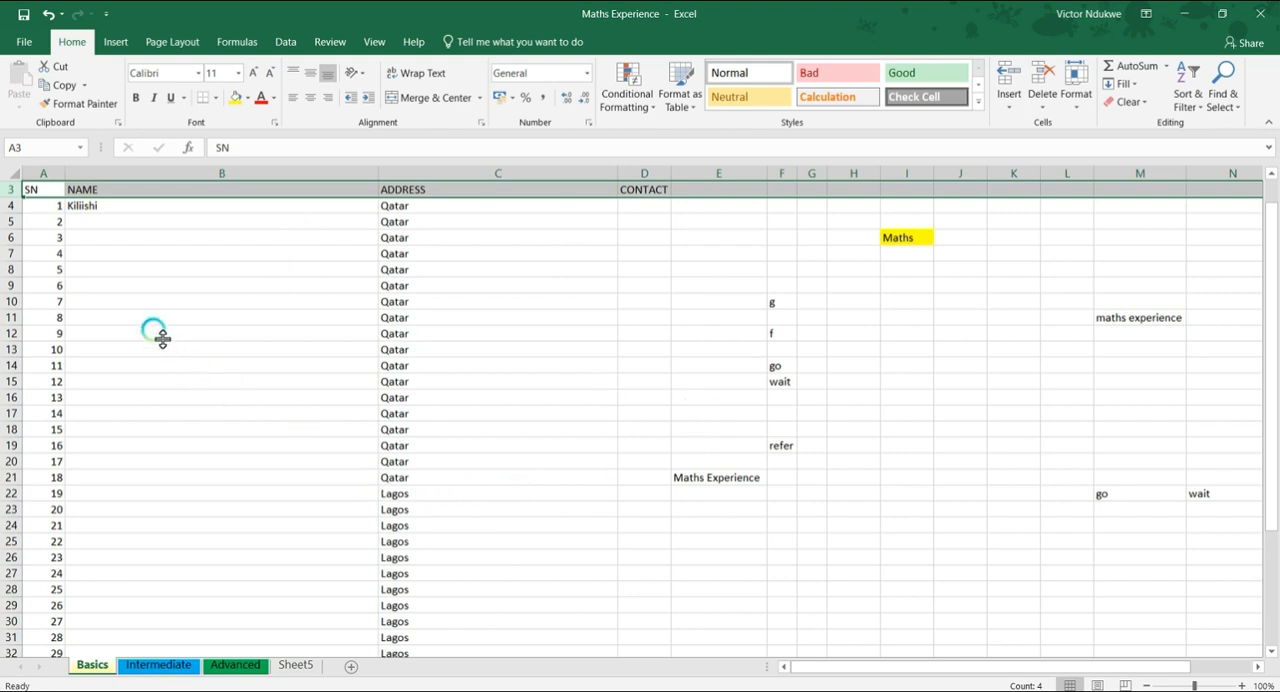
{"action": "left_click", "coordinate": [373, 41]}
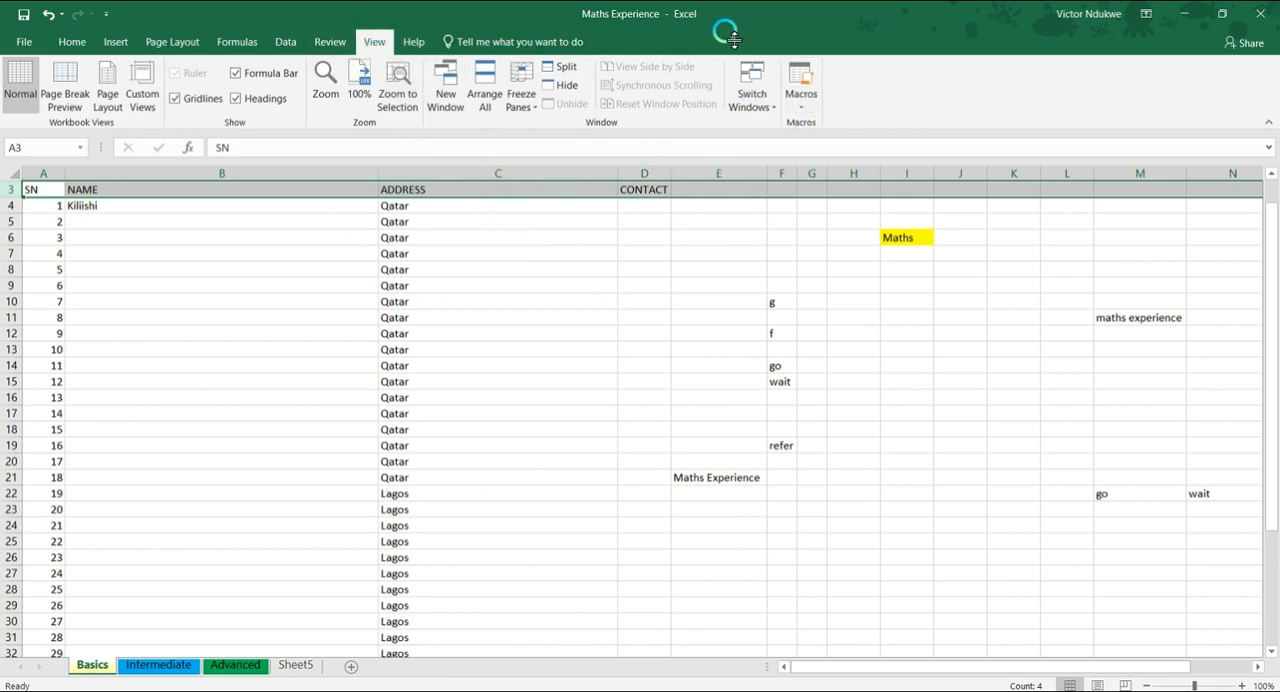
{"action": "left_click", "coordinate": [525, 105]}
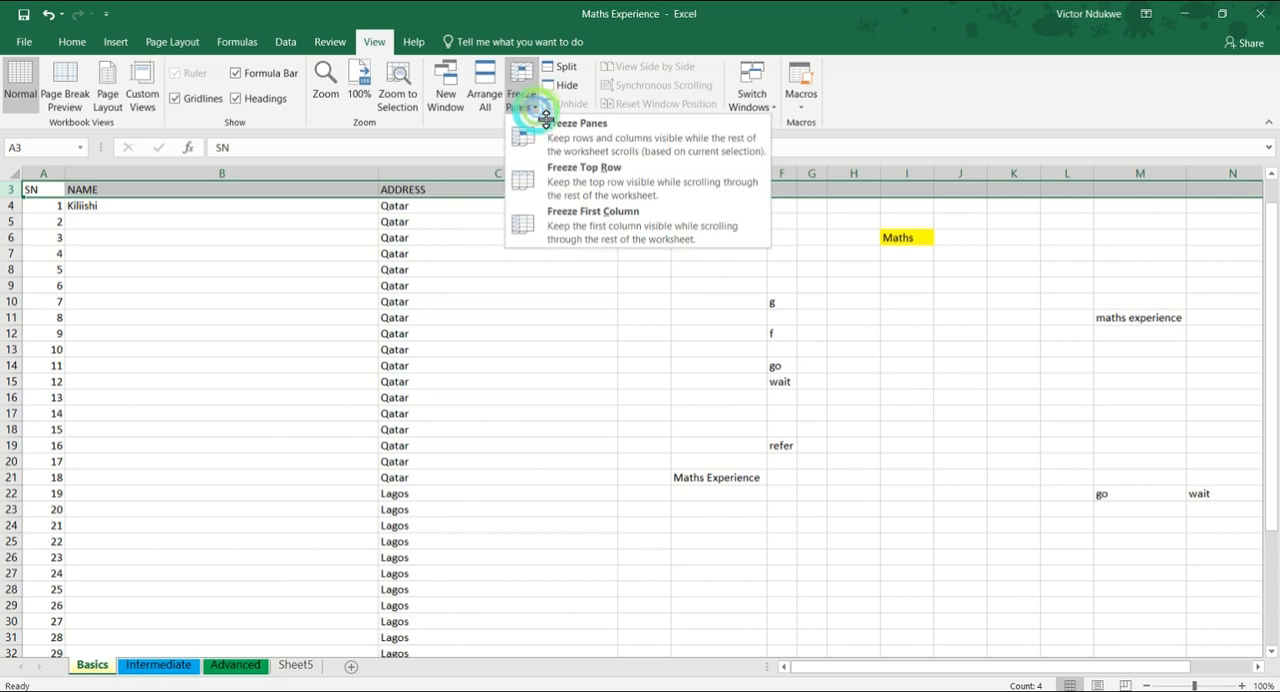
{"action": "left_click", "coordinate": [595, 188]}
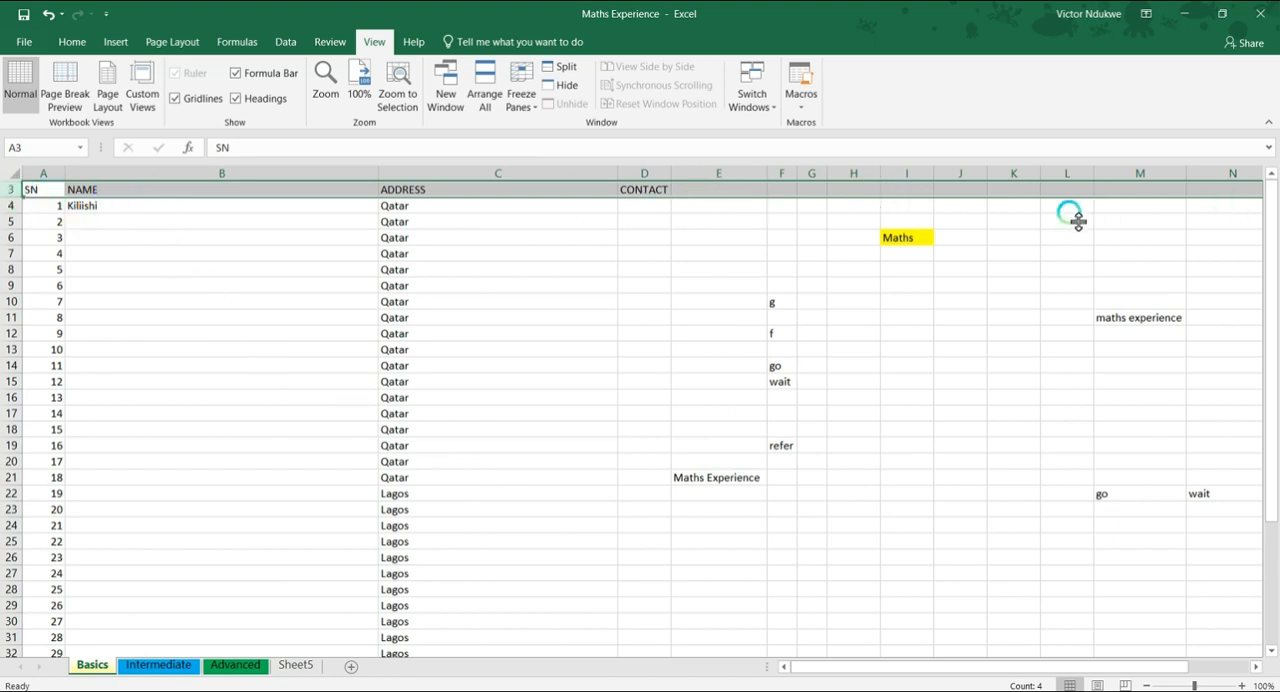
Look through the rows far below the table to check the frozen SN, NAME, ADDRESS and CONTACT headings
{"action": "scroll", "coordinate": [391, 383], "scroll_direction": "down", "scroll_amount": 15}
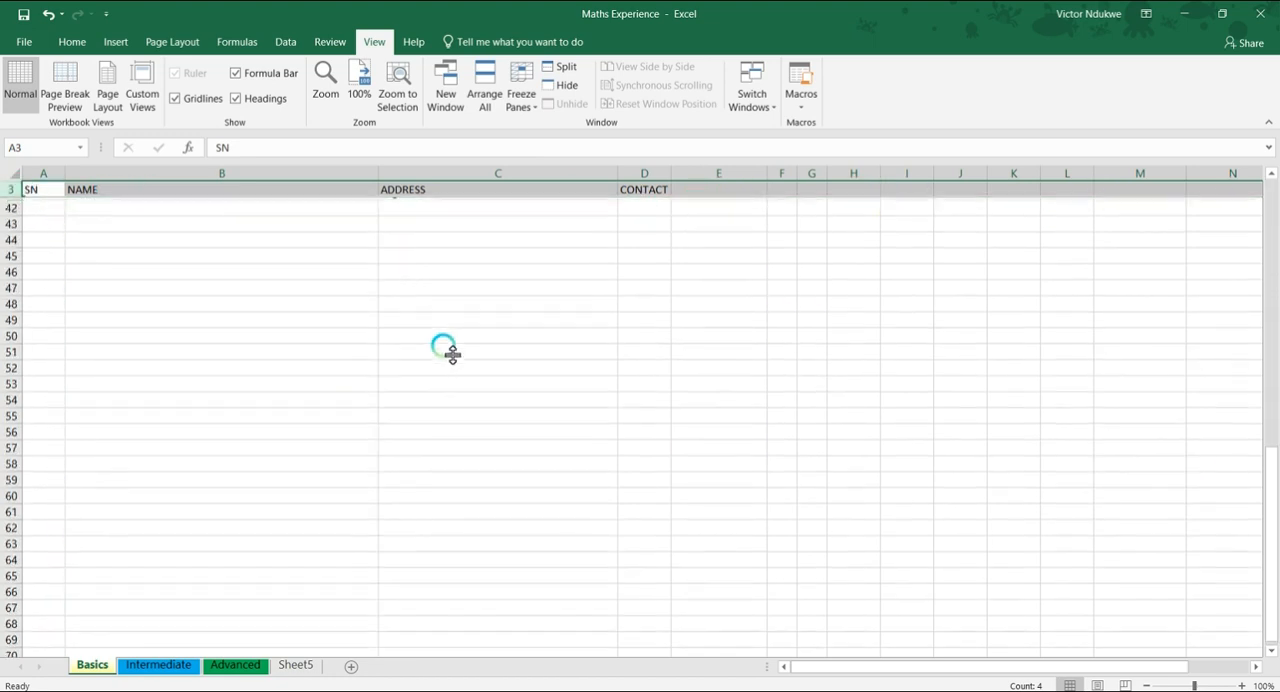
{"action": "scroll", "coordinate": [448, 345], "scroll_direction": "down", "scroll_amount": 20}
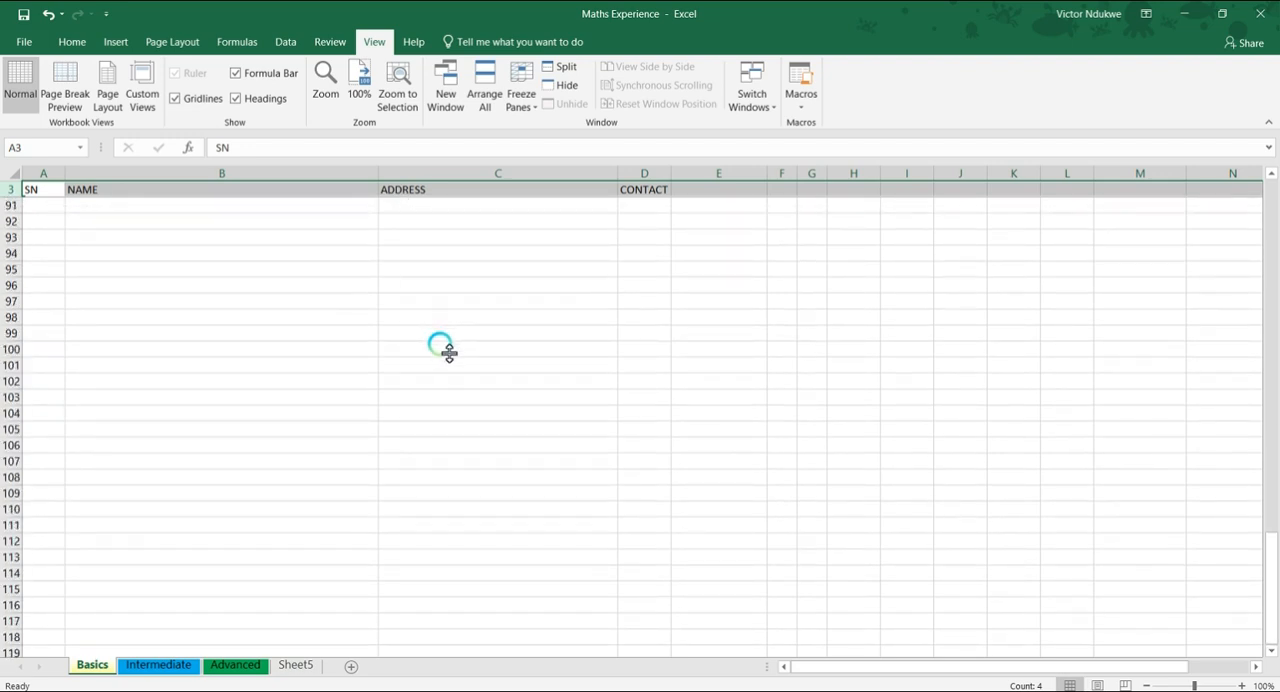
{"action": "scroll", "coordinate": [445, 347], "scroll_direction": "down", "scroll_amount": 17}
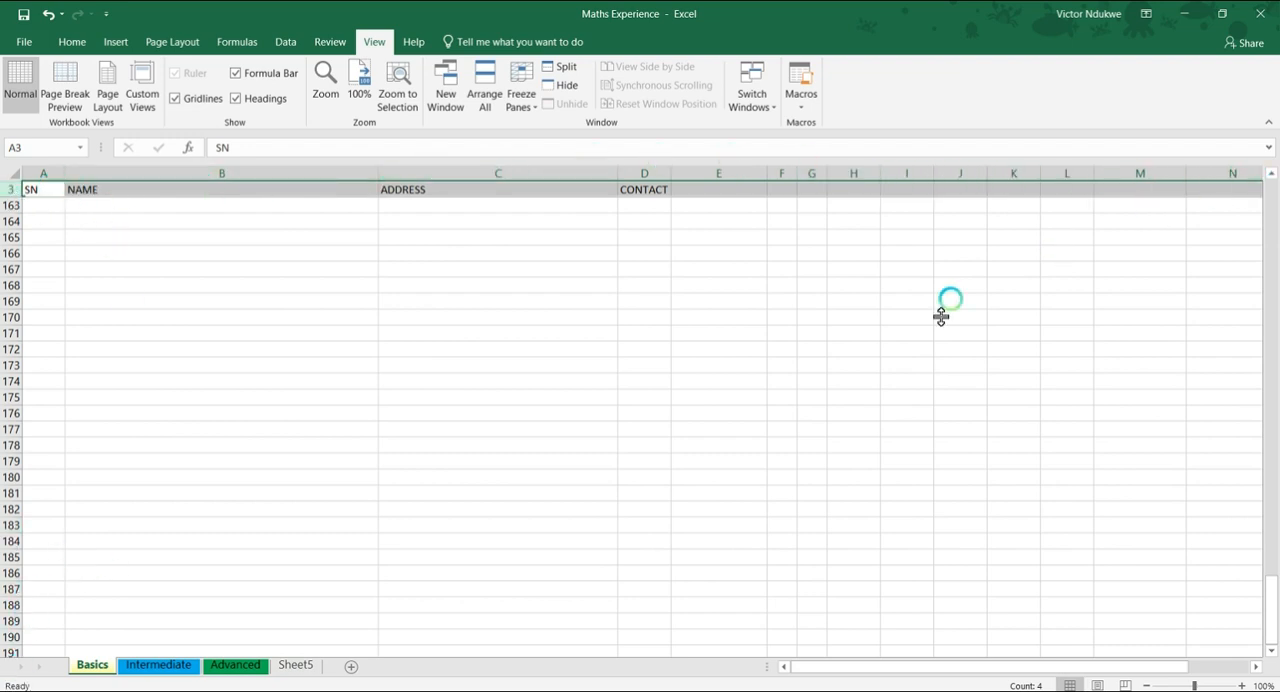
{"action": "scroll", "coordinate": [428, 435], "scroll_direction": "up", "scroll_amount": 16}
{"action": "scroll", "coordinate": [425, 428], "scroll_direction": "up", "scroll_amount": 20}
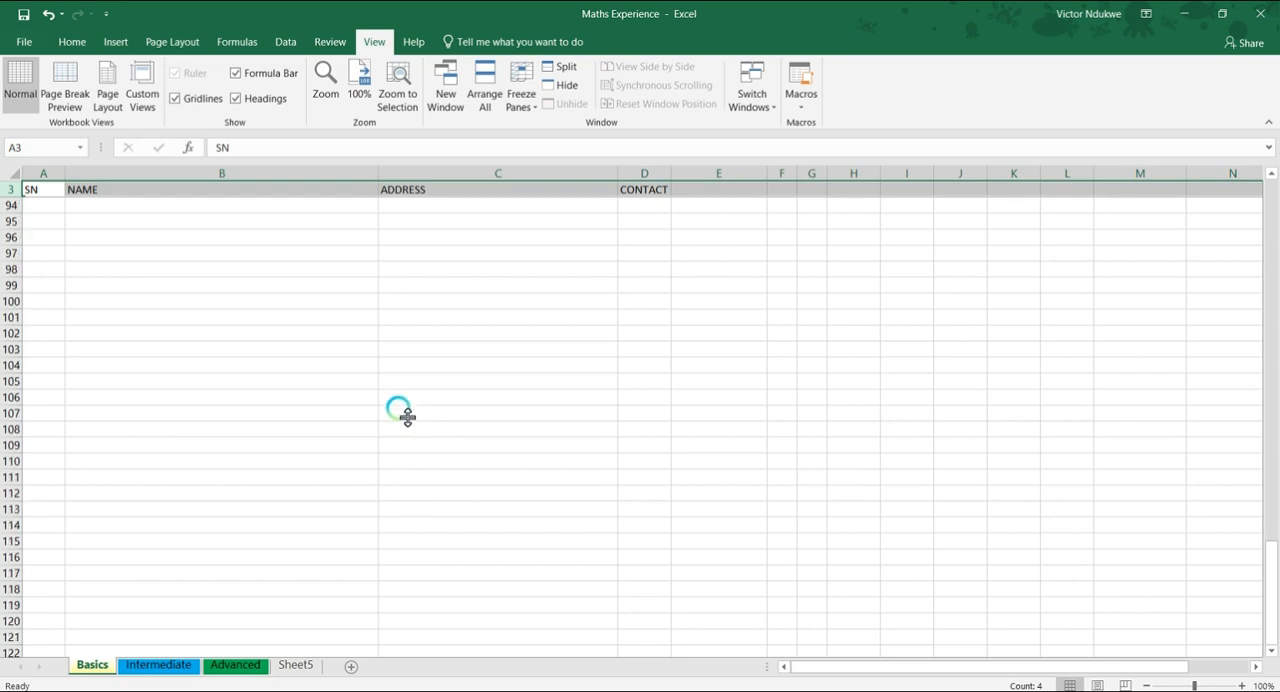
Return to the start of the Basics table, select column A and apply Freeze First Column
{"action": "scroll", "coordinate": [378, 400], "scroll_direction": "up", "scroll_amount": 8}
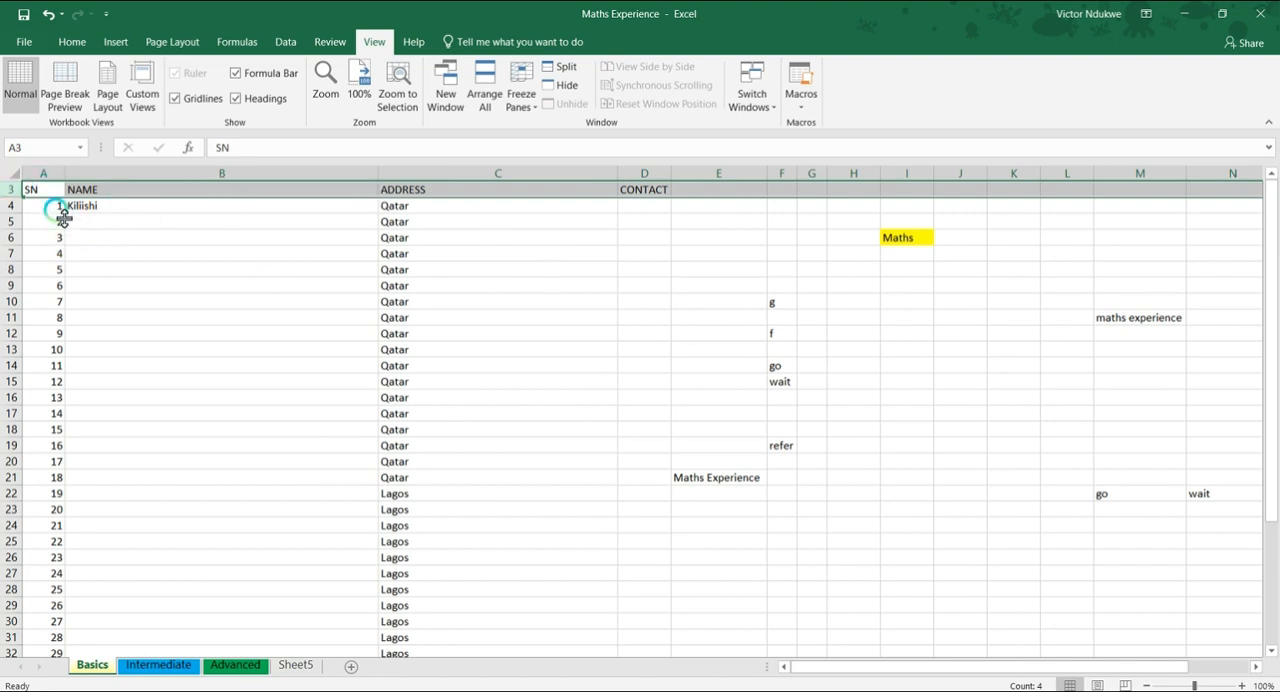
{"action": "left_click", "coordinate": [57, 179]}
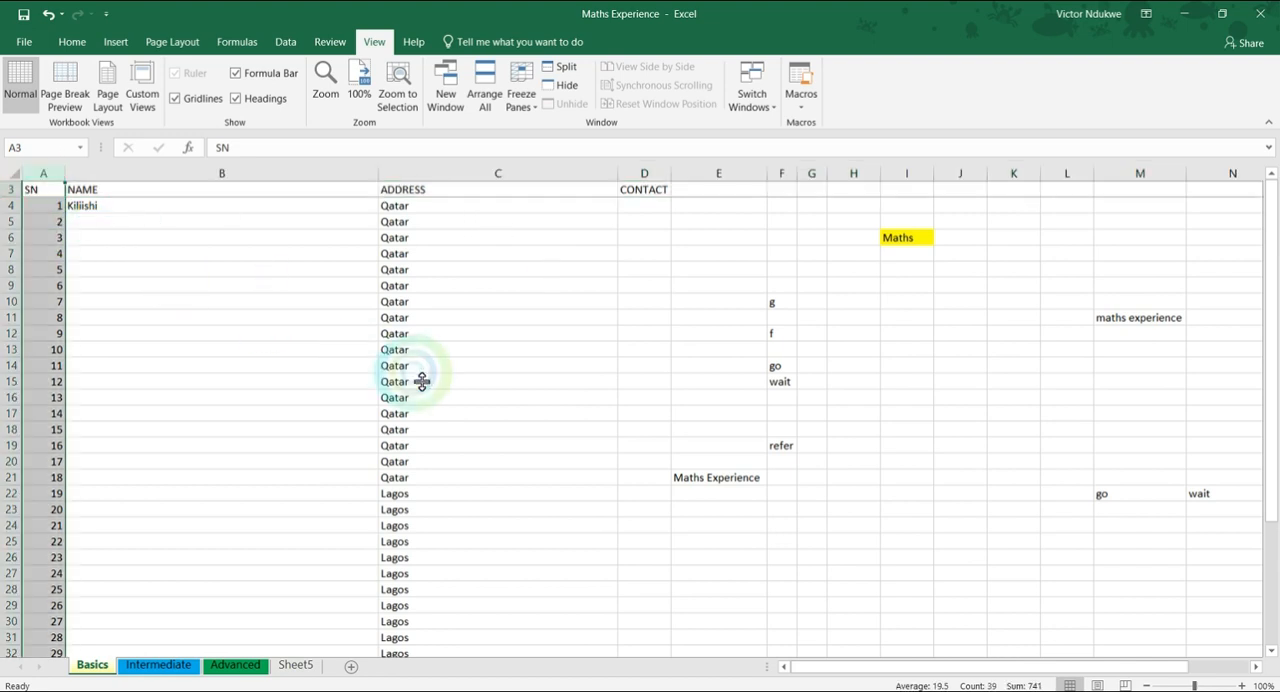
{"action": "left_click", "coordinate": [521, 95]}
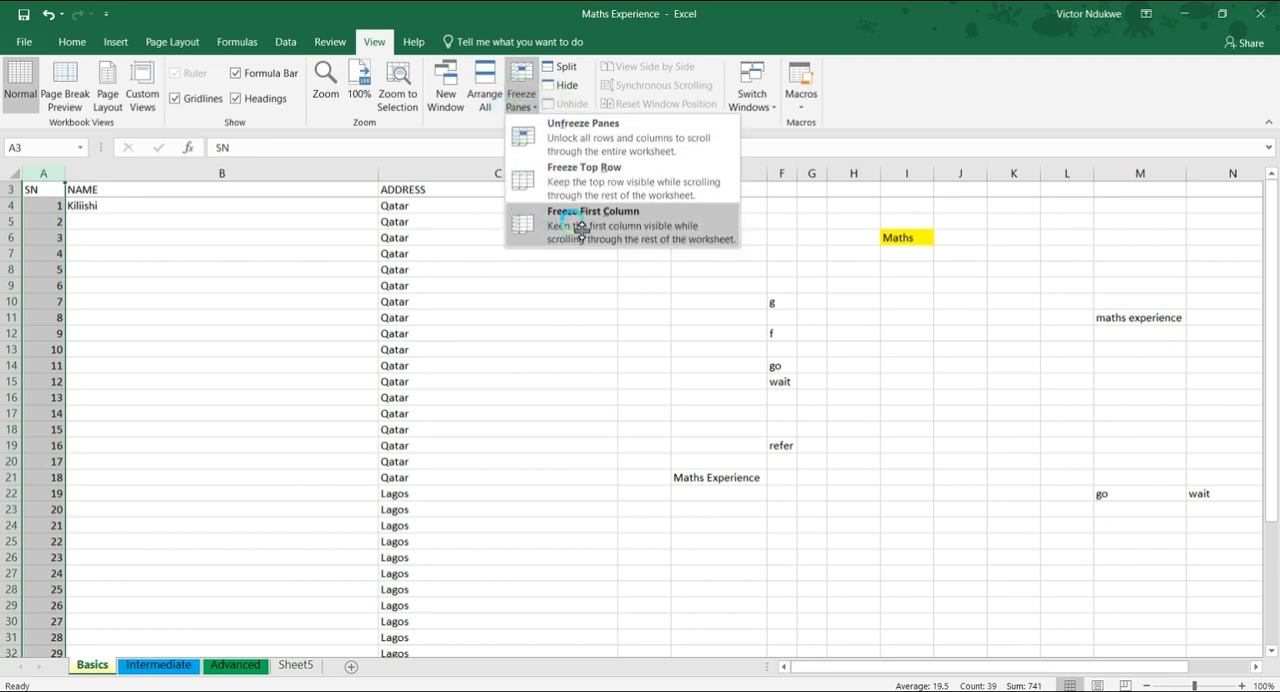
{"action": "left_click", "coordinate": [579, 226]}
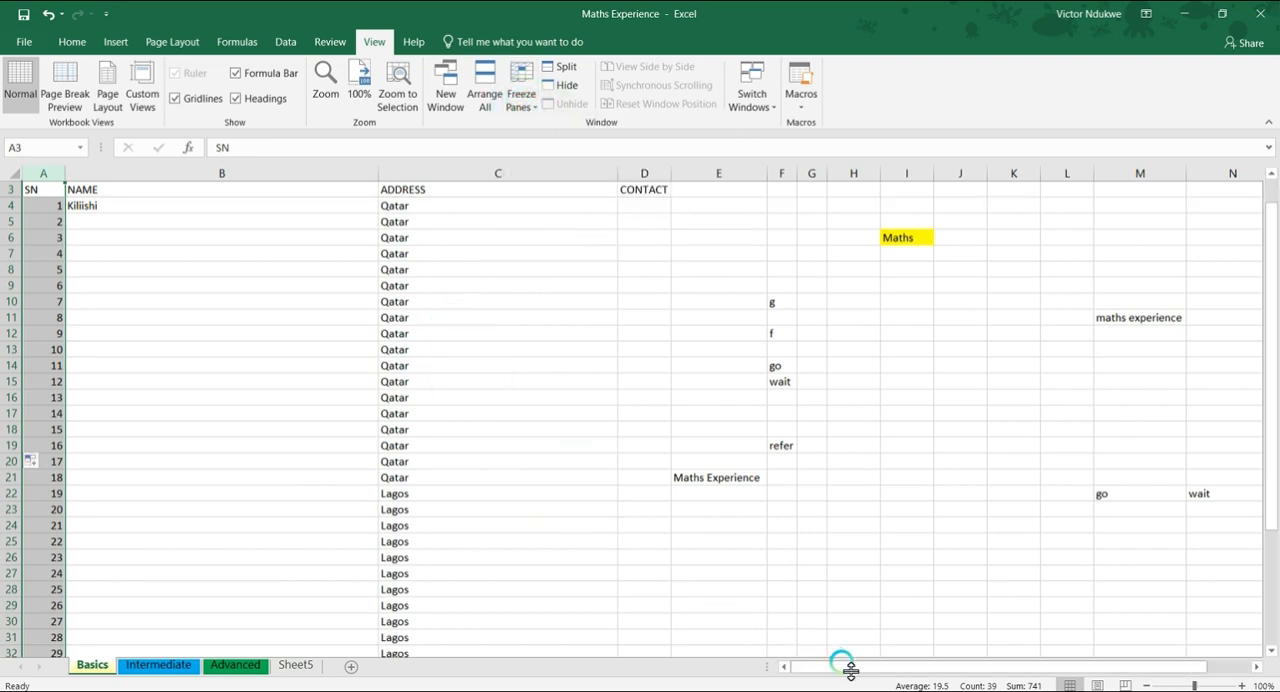
Look across the columns far beyond the table, past column W, to check whether the SN column stays in view
{"action": "left_click_drag", "start_coordinate": [843, 667], "coordinate": [1194, 663]}
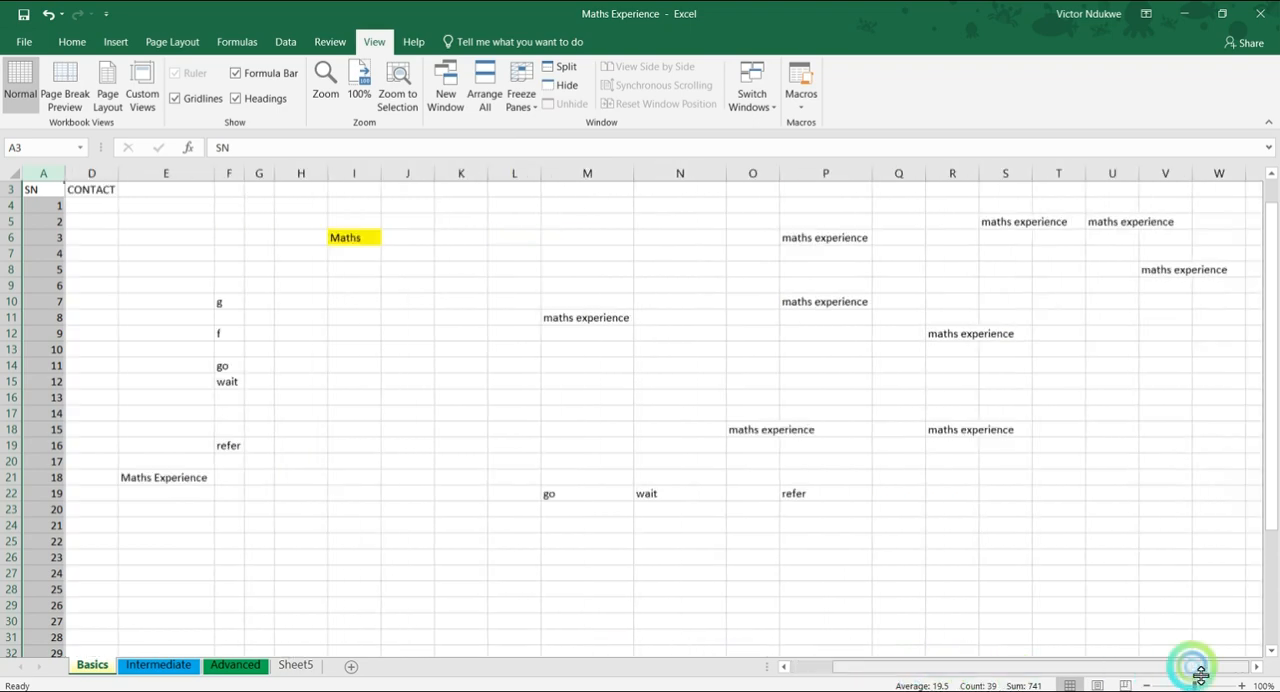
{"action": "left_click", "coordinate": [1258, 668]}
{"action": "left_click", "coordinate": [1257, 667]}
{"action": "left_click", "coordinate": [1257, 667]}
{"action": "left_click", "coordinate": [1257, 667]}
{"action": "left_click", "coordinate": [1257, 667]}
{"action": "left_click", "coordinate": [1257, 667]}
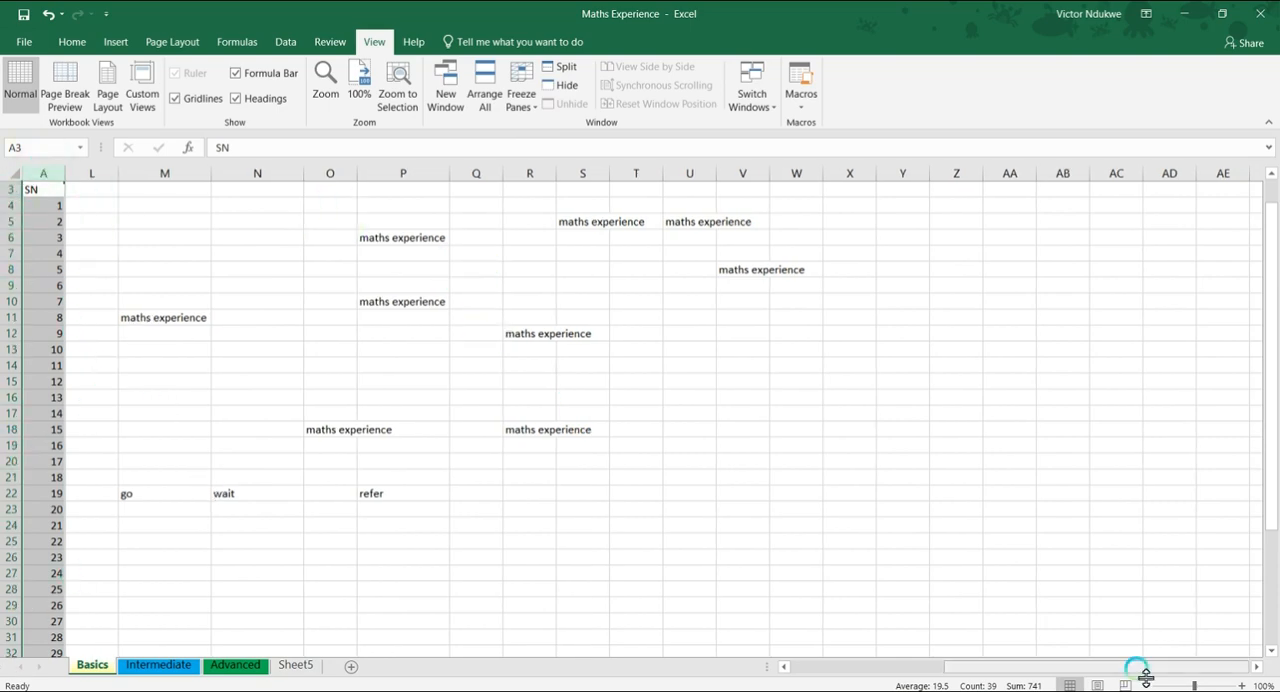
{"action": "left_click_drag", "start_coordinate": [1137, 674], "coordinate": [845, 675]}
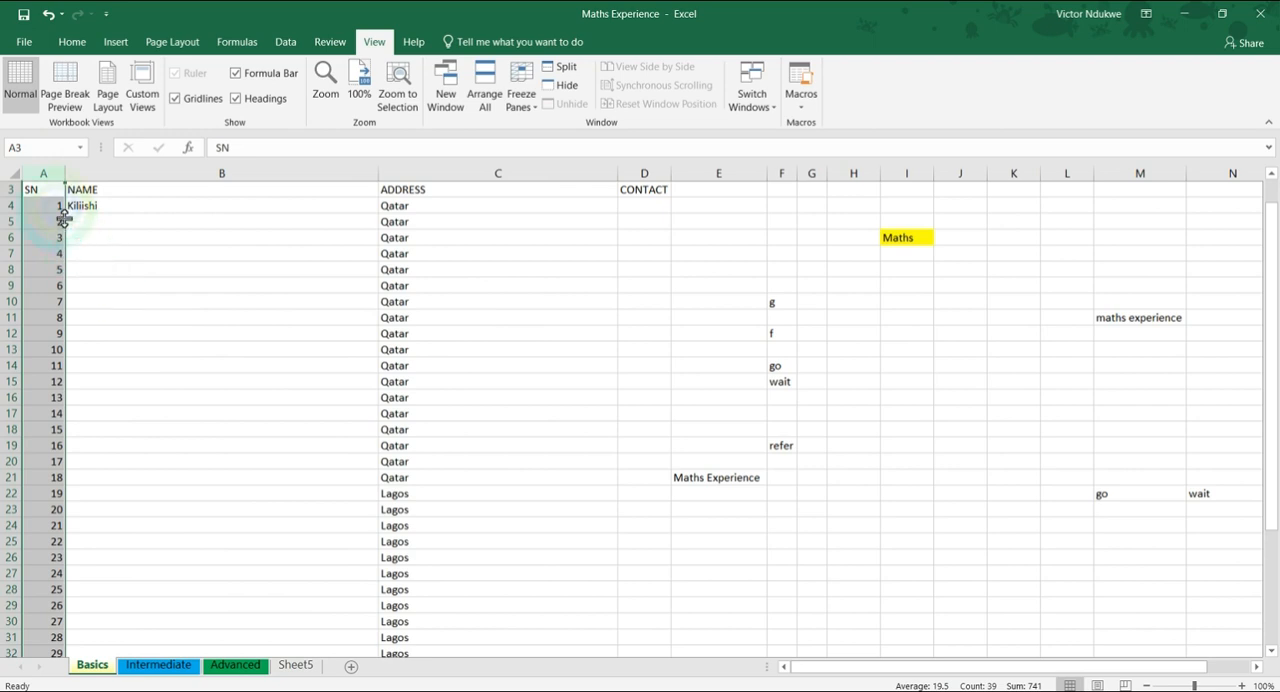
Unfreeze the panes on the Basics sheet and look across the columns to check whether the SN column still stays in view
{"action": "scroll", "coordinate": [60, 211], "scroll_direction": "up", "scroll_amount": 1}
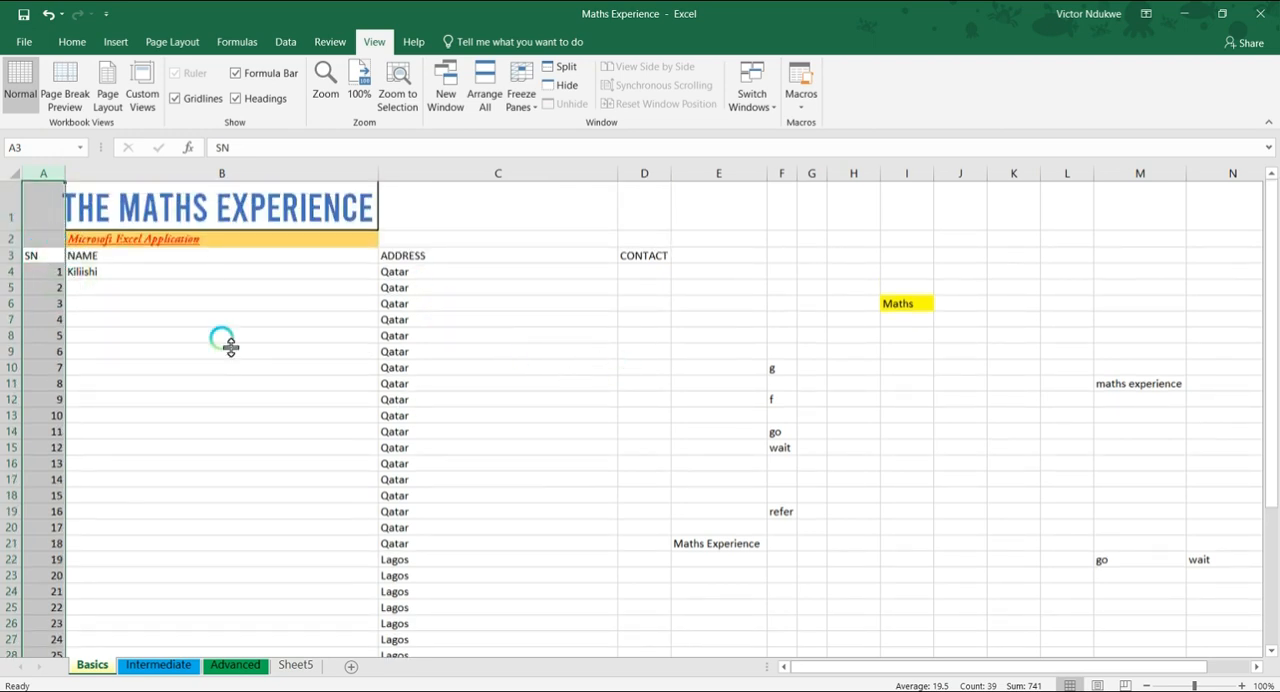
{"action": "left_click", "coordinate": [521, 95]}
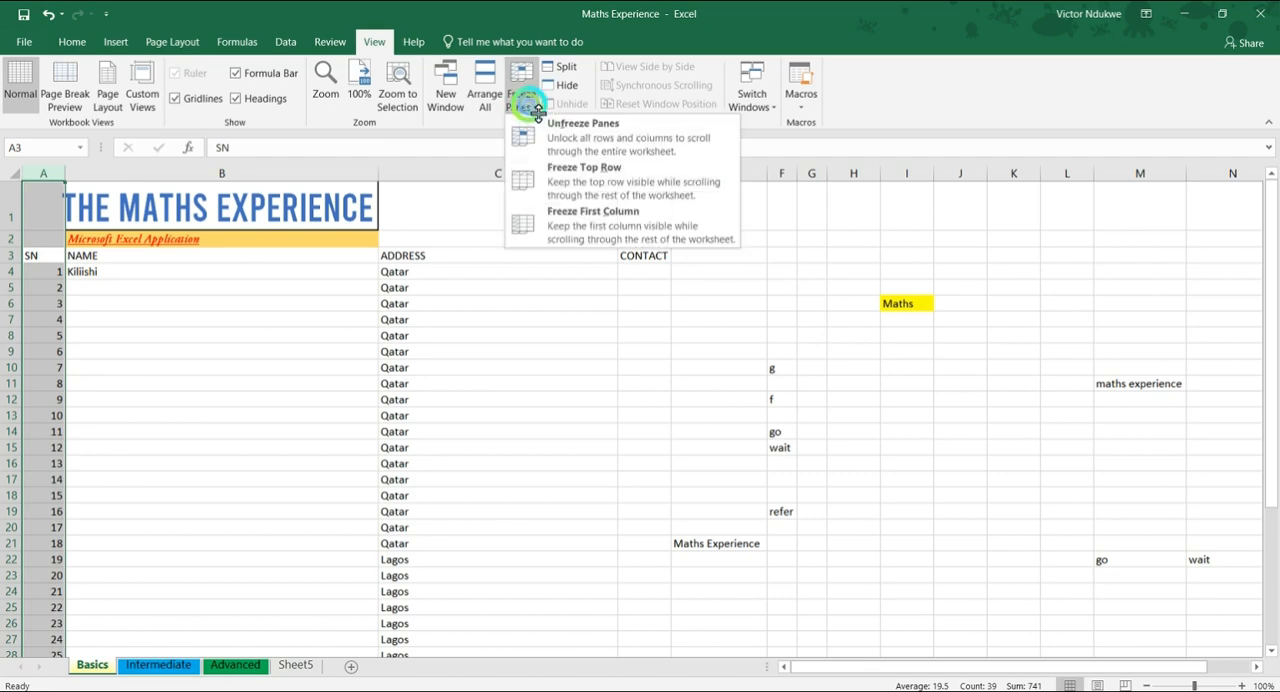
{"action": "left_click", "coordinate": [597, 148]}
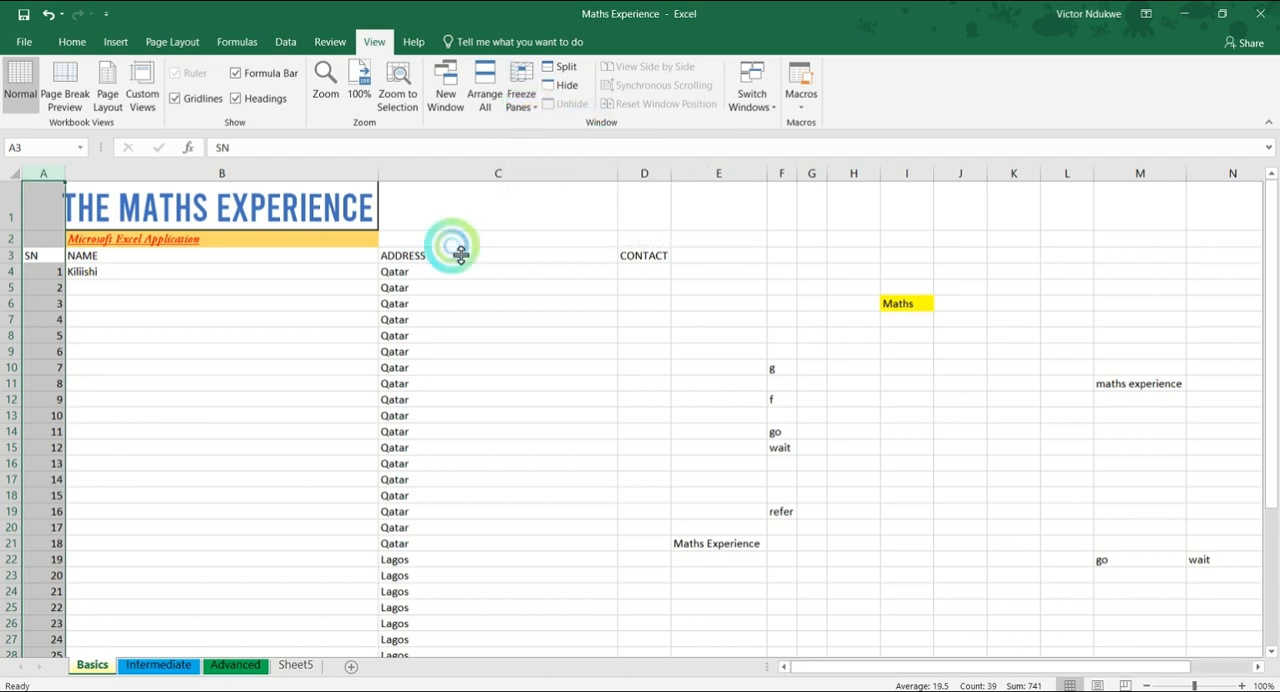
{"action": "left_click", "coordinate": [286, 400]}
{"action": "left_click_drag", "start_coordinate": [957, 663], "coordinate": [1160, 664]}
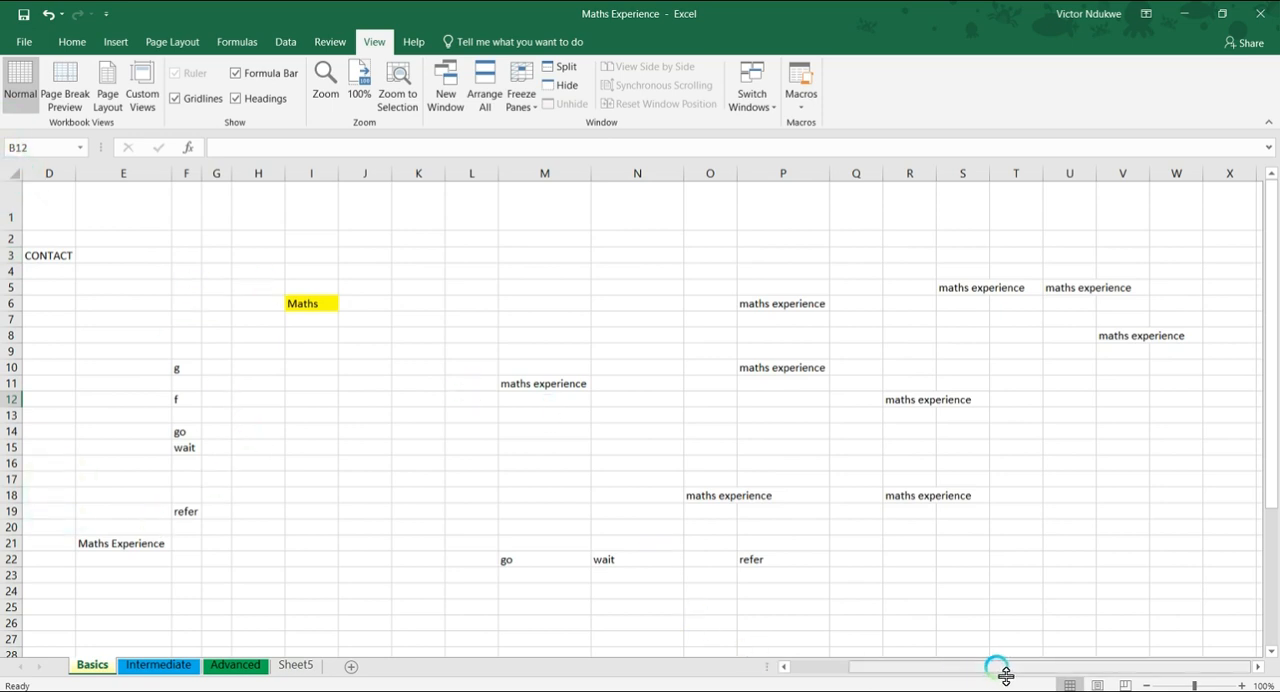
{"action": "left_click_drag", "start_coordinate": [1000, 670], "coordinate": [818, 668]}
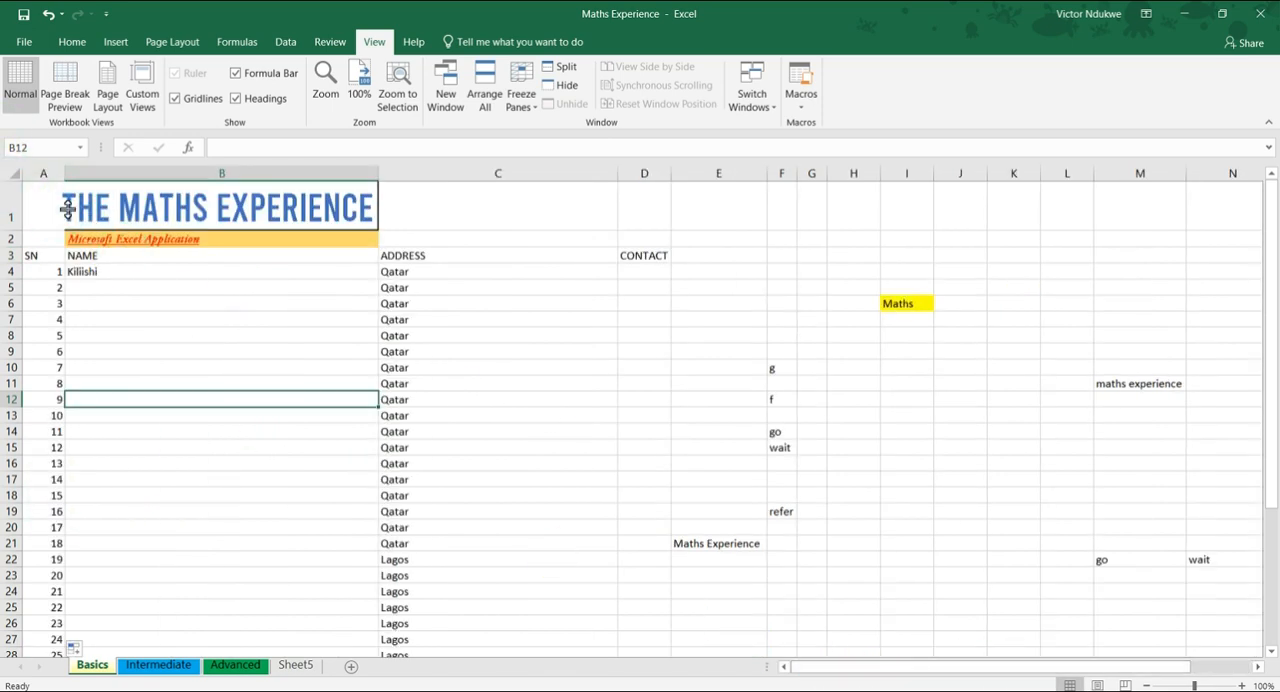